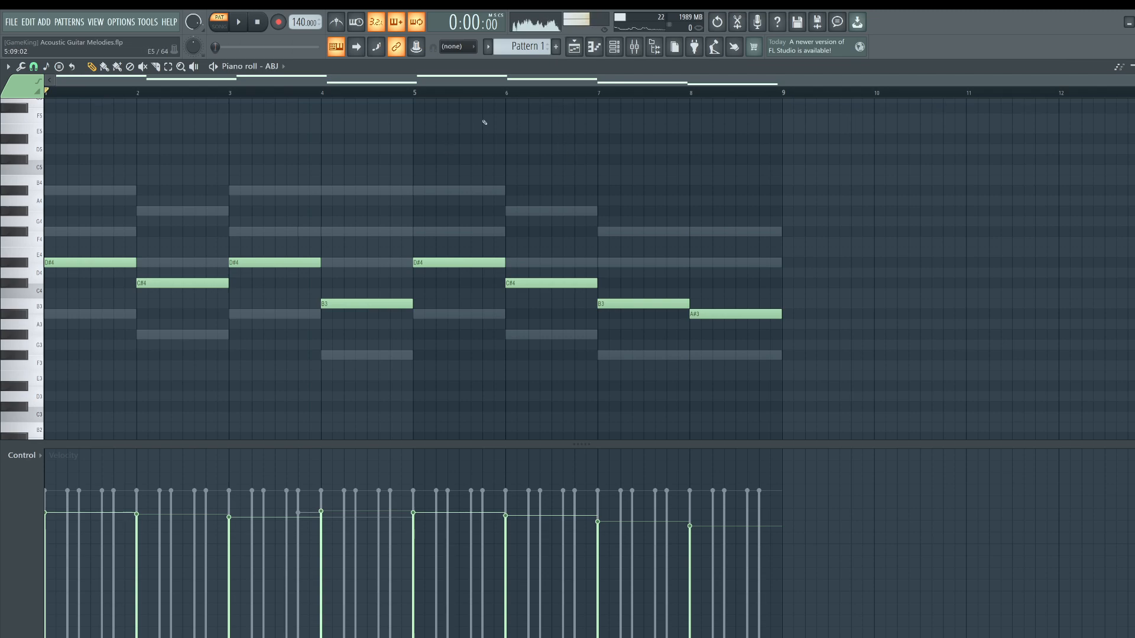
Step: In the Kontakt 8 piano roll, select the inner line D#4, C#4, D#4, B3, D#4, C#4, B3, A#3, one note per bar
{"action": "left_click", "coordinate": [614, 49]}
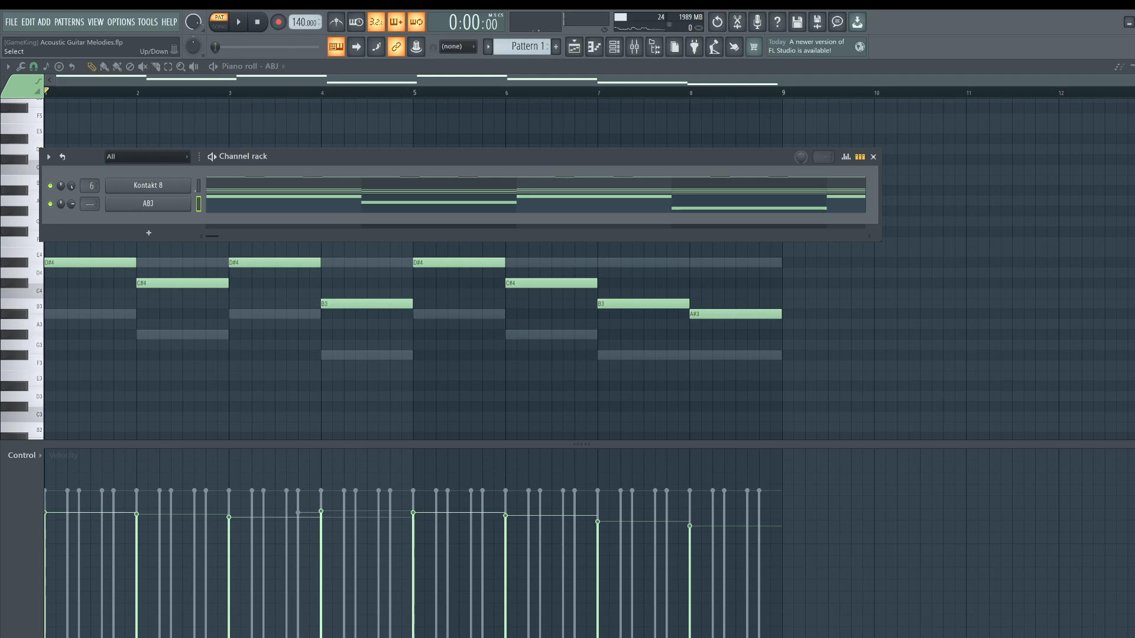
{"action": "left_click", "coordinate": [209, 187]}
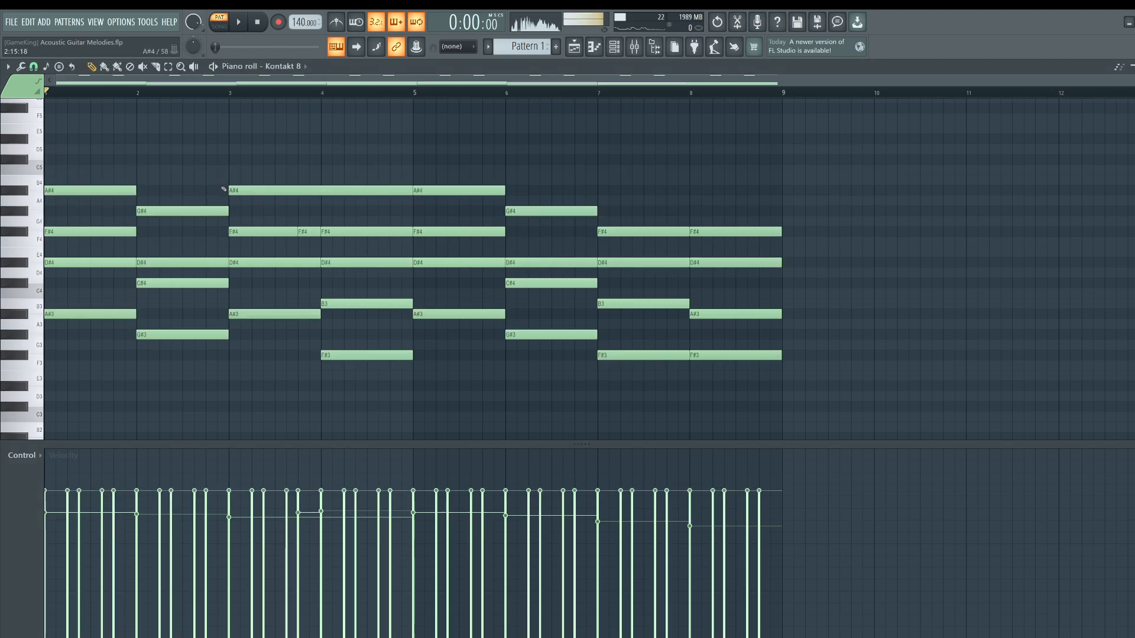
{"action": "left_click", "coordinate": [158, 282], "text": "shift"}
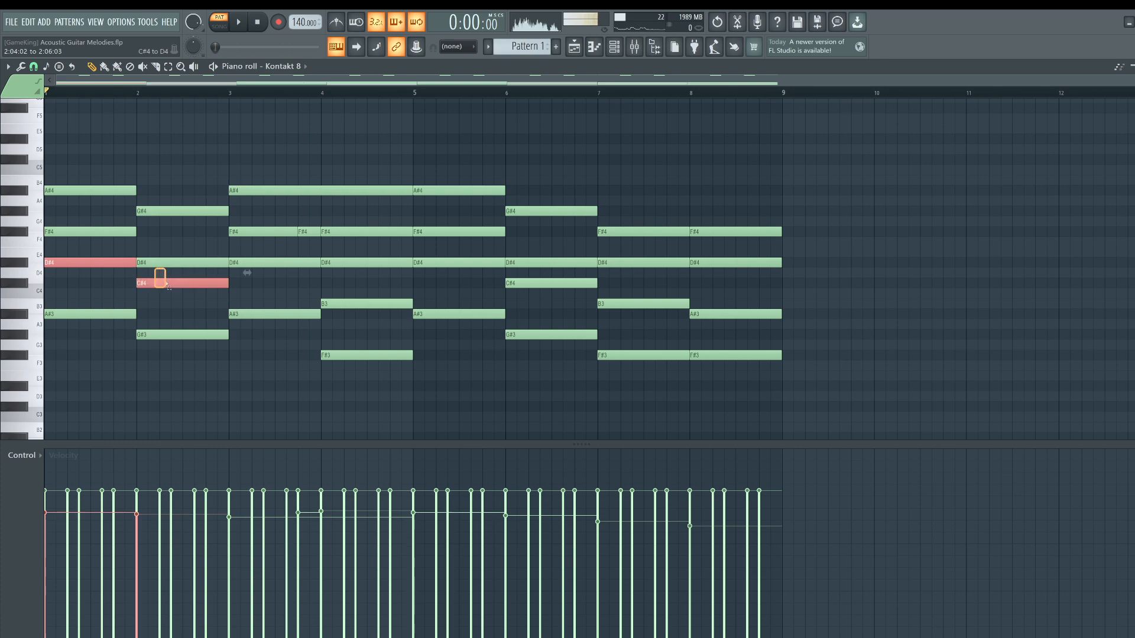
{"action": "left_click", "coordinate": [250, 262], "text": "shift"}
{"action": "left_click", "coordinate": [368, 264], "text": "shift"}
{"action": "left_click", "coordinate": [366, 264], "text": "shift"}
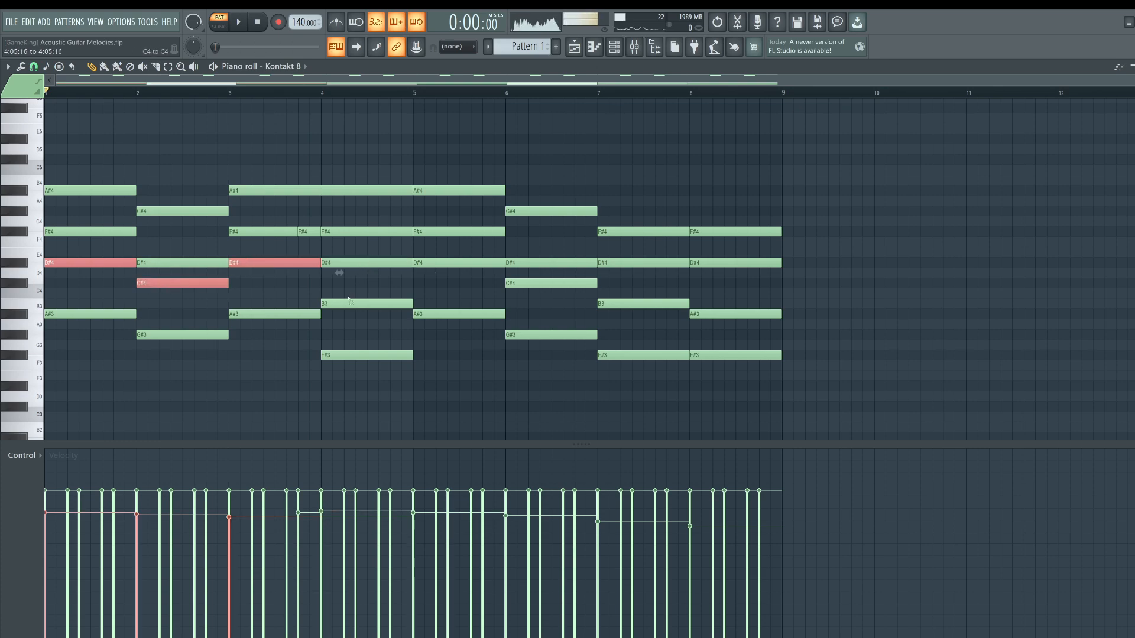
{"action": "left_click", "coordinate": [367, 304], "text": "shift"}
{"action": "left_click", "coordinate": [447, 261], "text": "shift"}
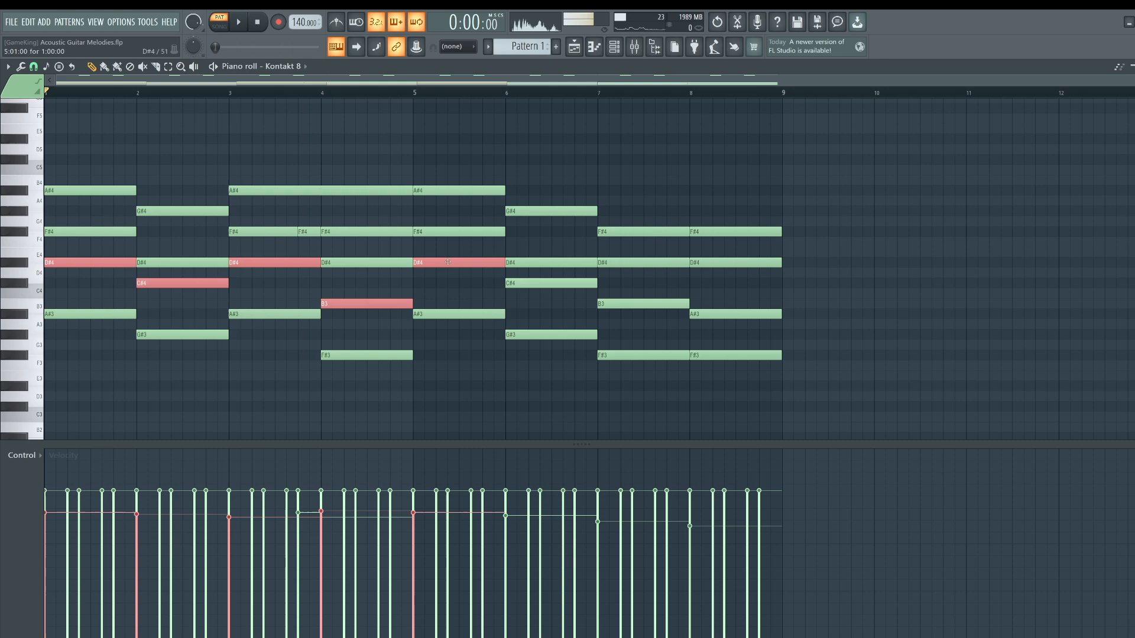
{"action": "left_click", "coordinate": [546, 284], "text": "shift"}
{"action": "left_click", "coordinate": [637, 303], "text": "shift"}
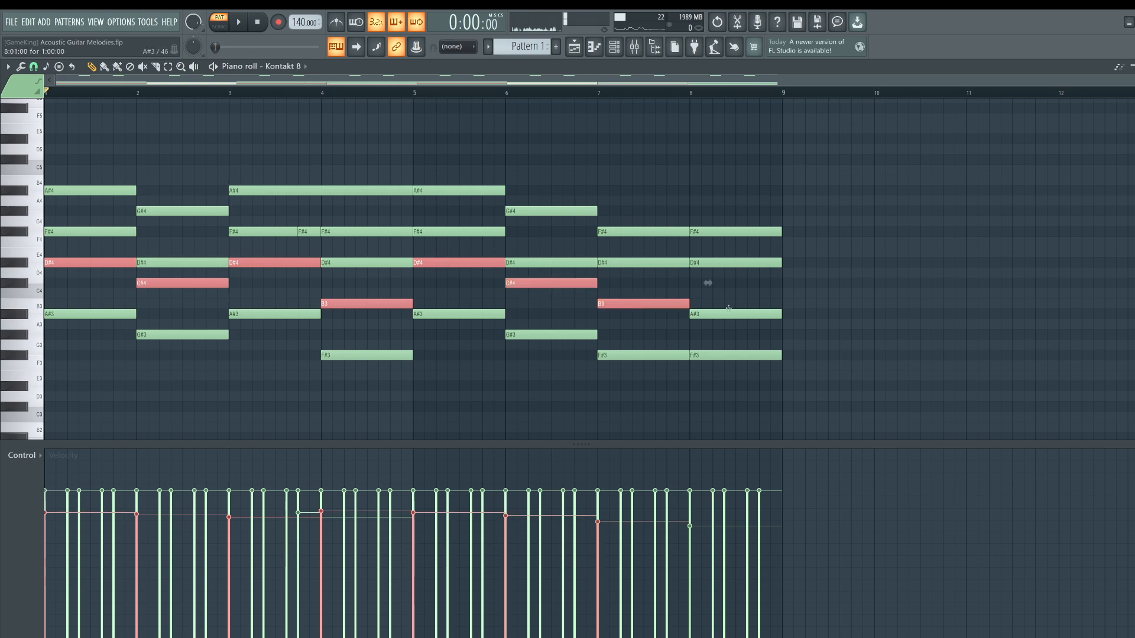
{"action": "left_click", "coordinate": [733, 314], "text": "shift"}
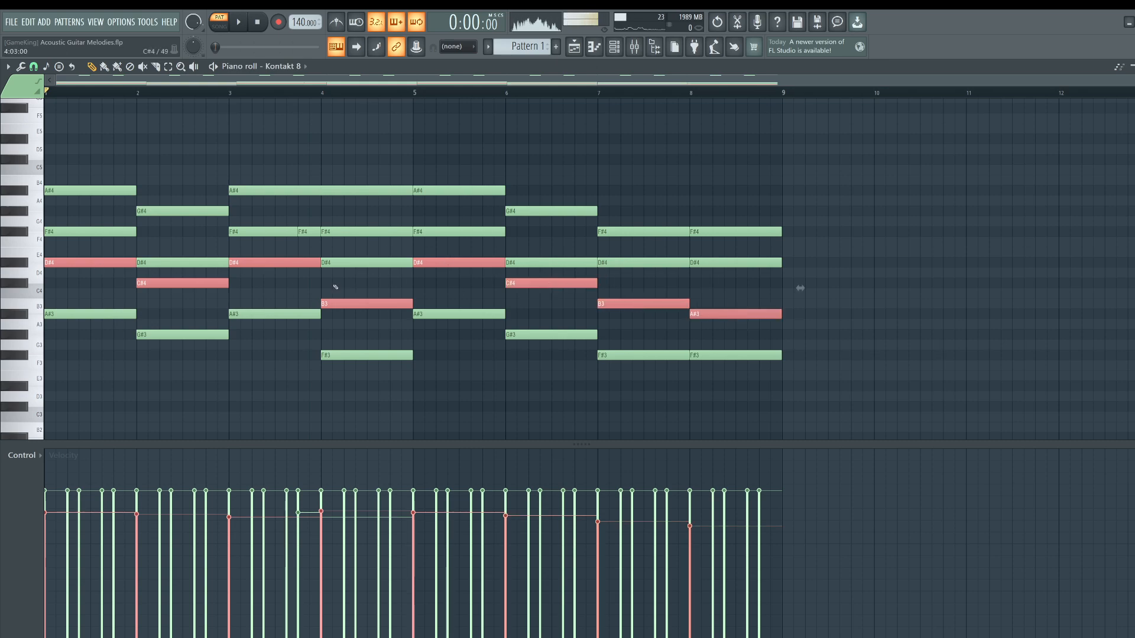
Step: Try pasting the inner line into the ABJ channel's piano roll and undo the paste
{"action": "left_click", "coordinate": [615, 48]}
{"action": "right_click", "coordinate": [151, 204]}
{"action": "left_click", "coordinate": [221, 202]}
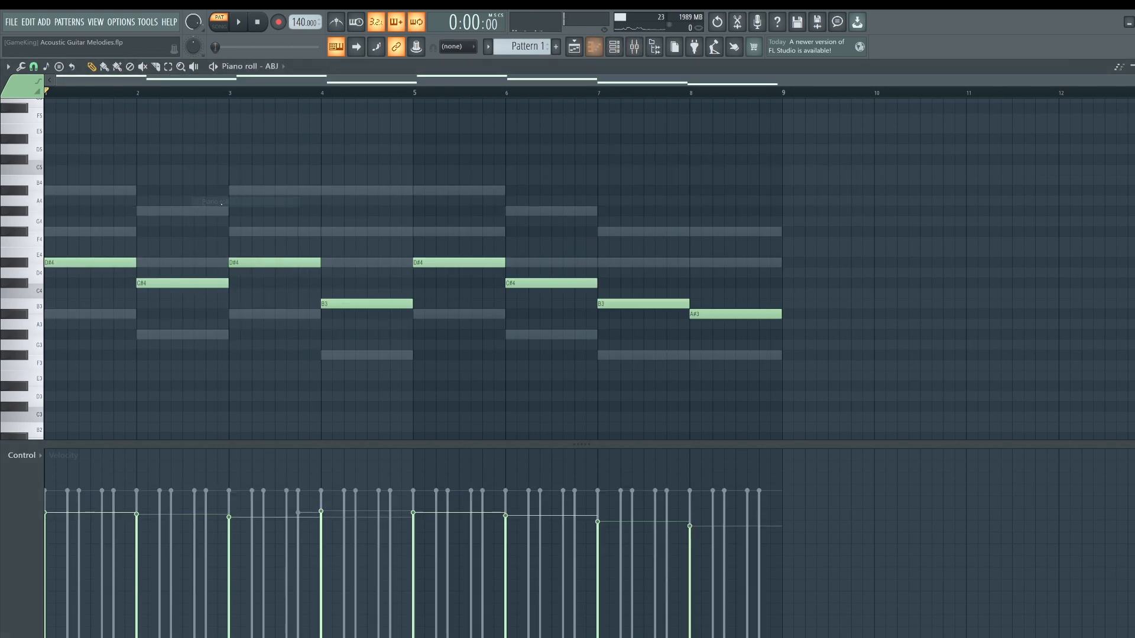
{"action": "key", "text": "ctrl+v"}
{"action": "key", "text": "ctrl+z"}
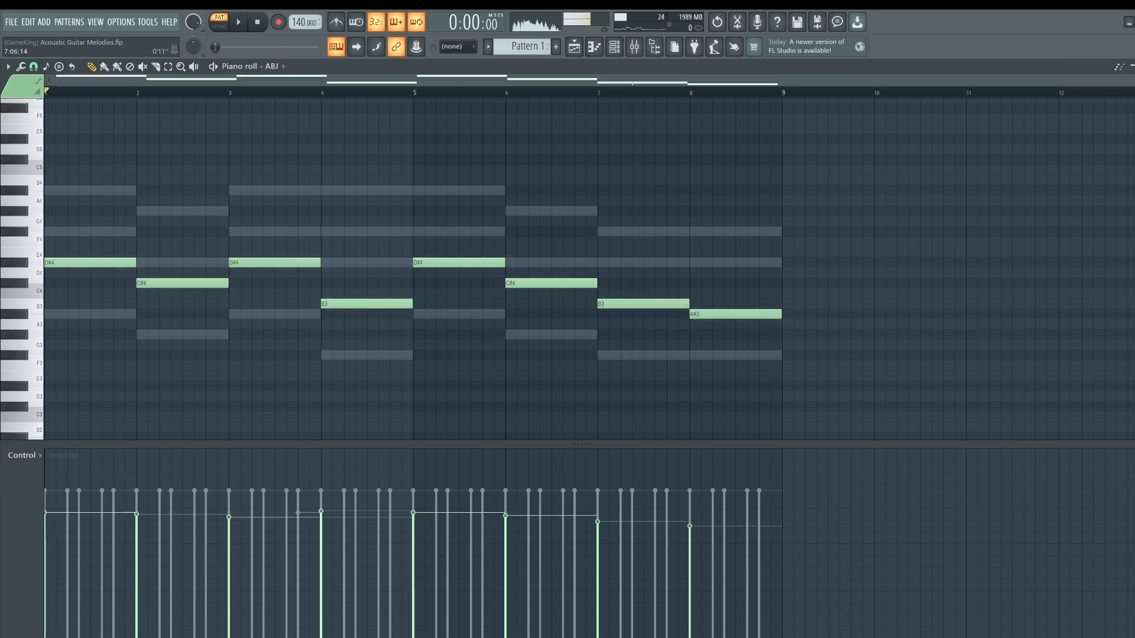
Step: Play the pattern with the ABJ channel's current notes to hear them under the Kontakt 8 chords
{"action": "key", "text": "F6"}
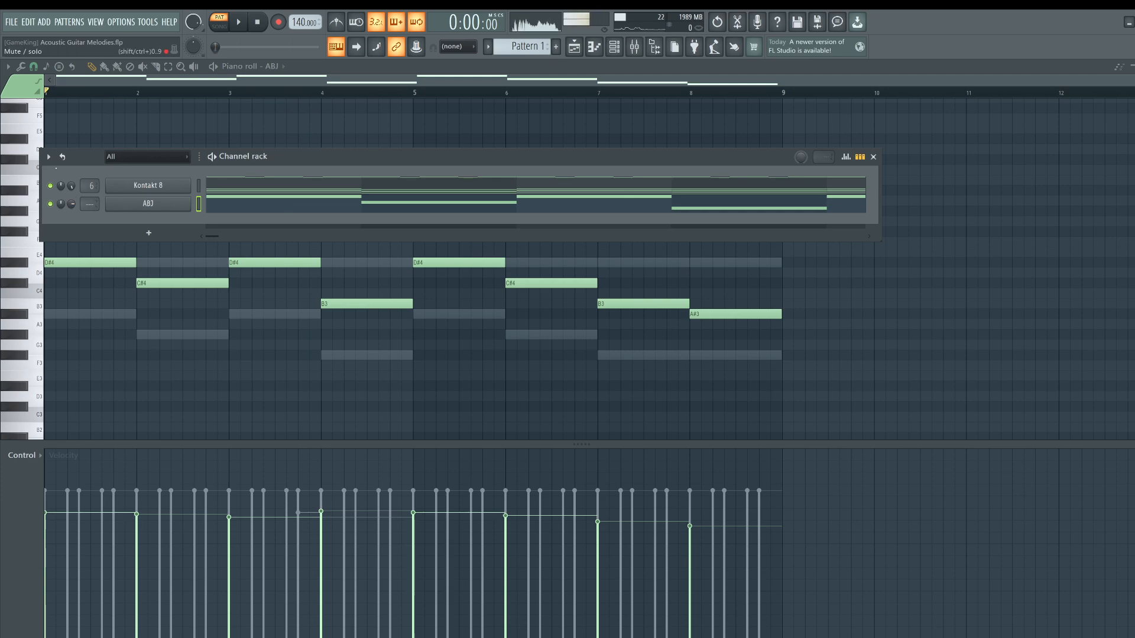
{"action": "key", "text": "space"}
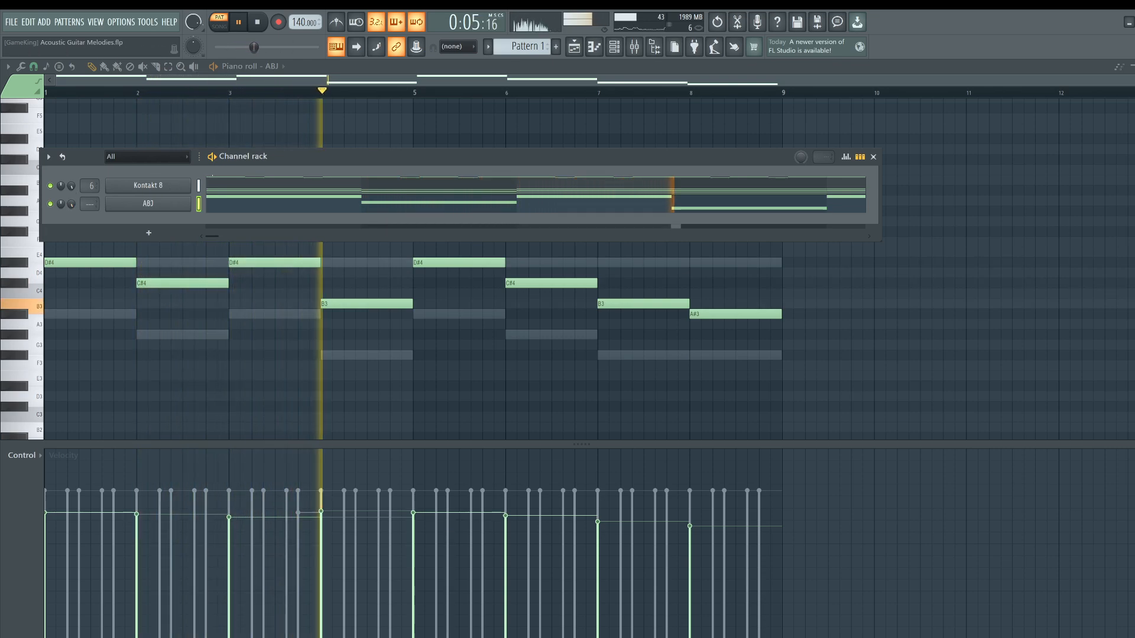
{"action": "right_click", "coordinate": [344, 370]}
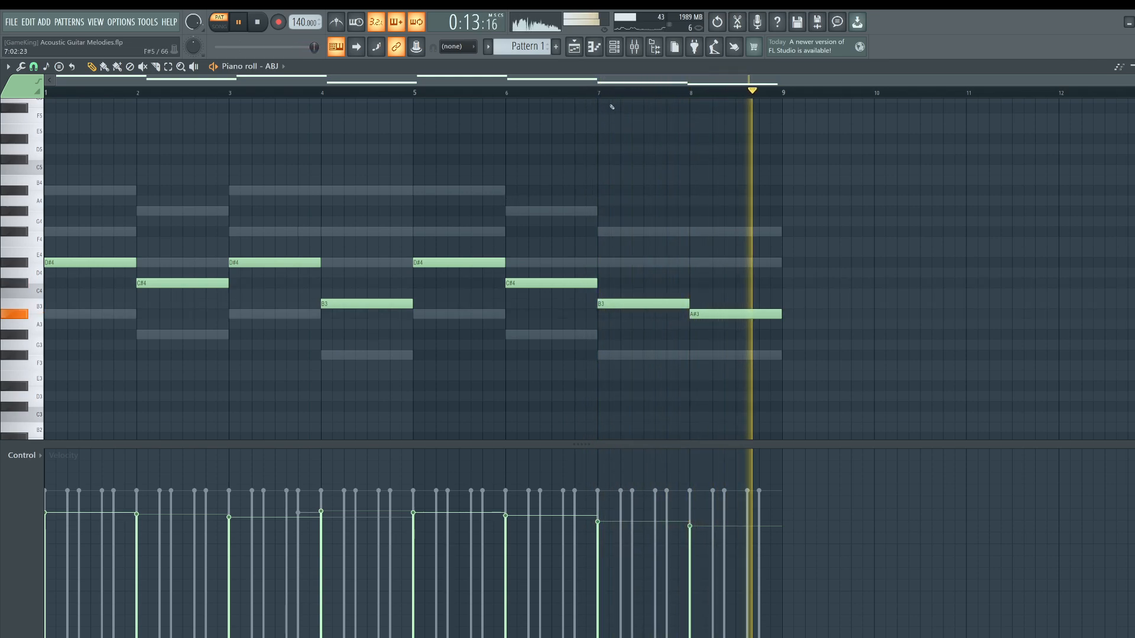
{"action": "key", "text": "space"}
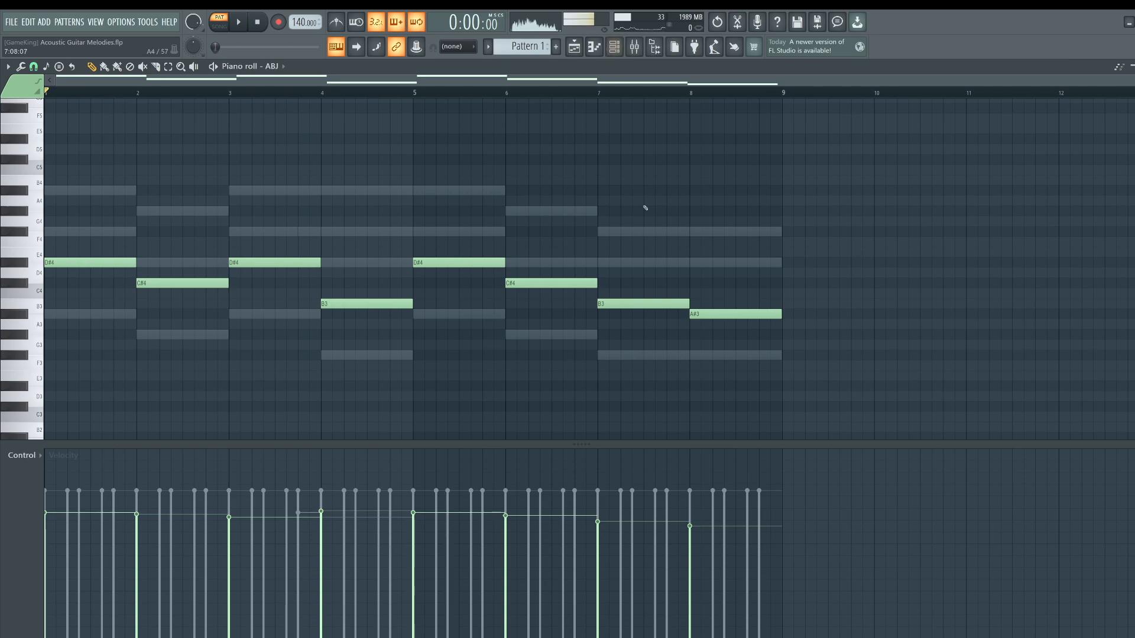
Step: In the Kontakt 8 piano roll, select the top chord notes A#4, G#4 and A#4 from bar 1 to bar 4
{"action": "key", "text": "ctrl+a"}
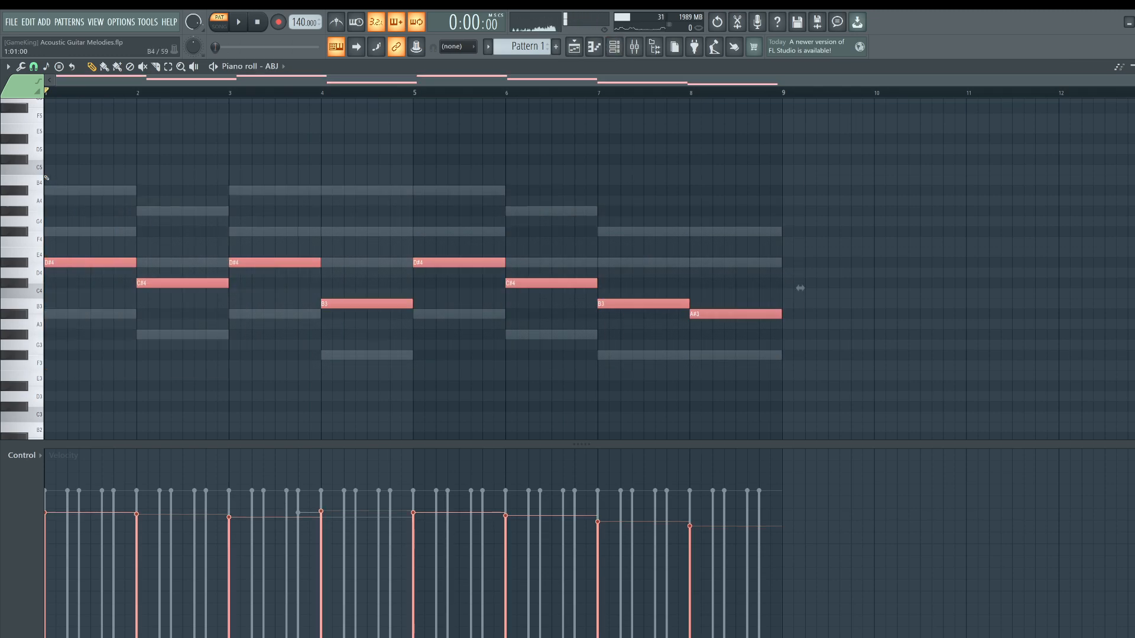
{"action": "key", "text": "F6"}
{"action": "left_click", "coordinate": [225, 189]}
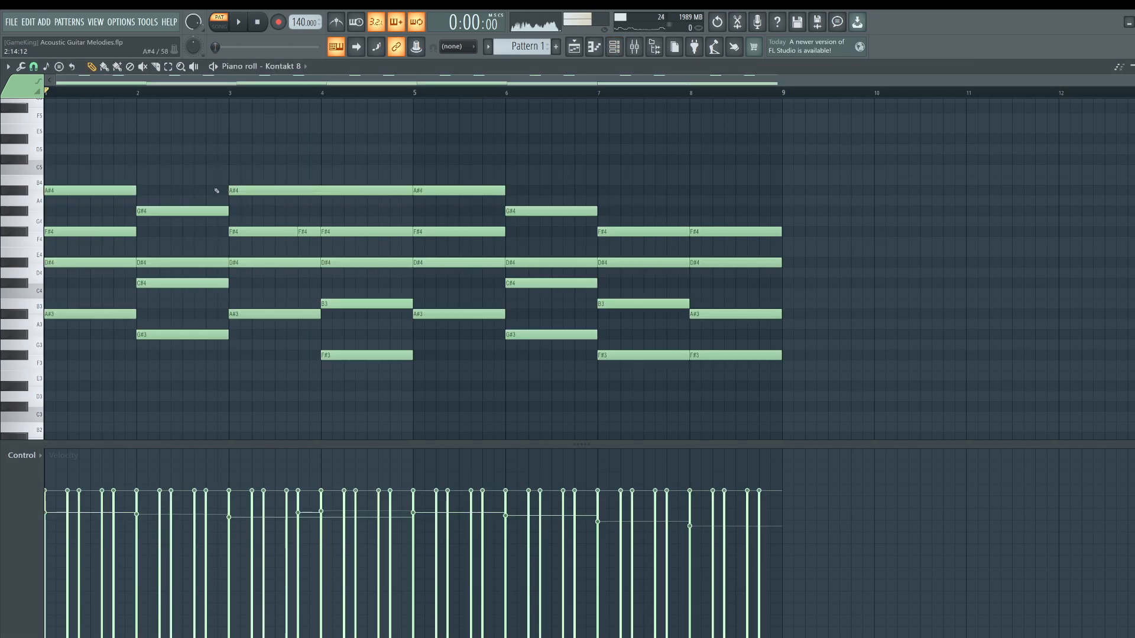
{"action": "left_click", "coordinate": [80, 191]}
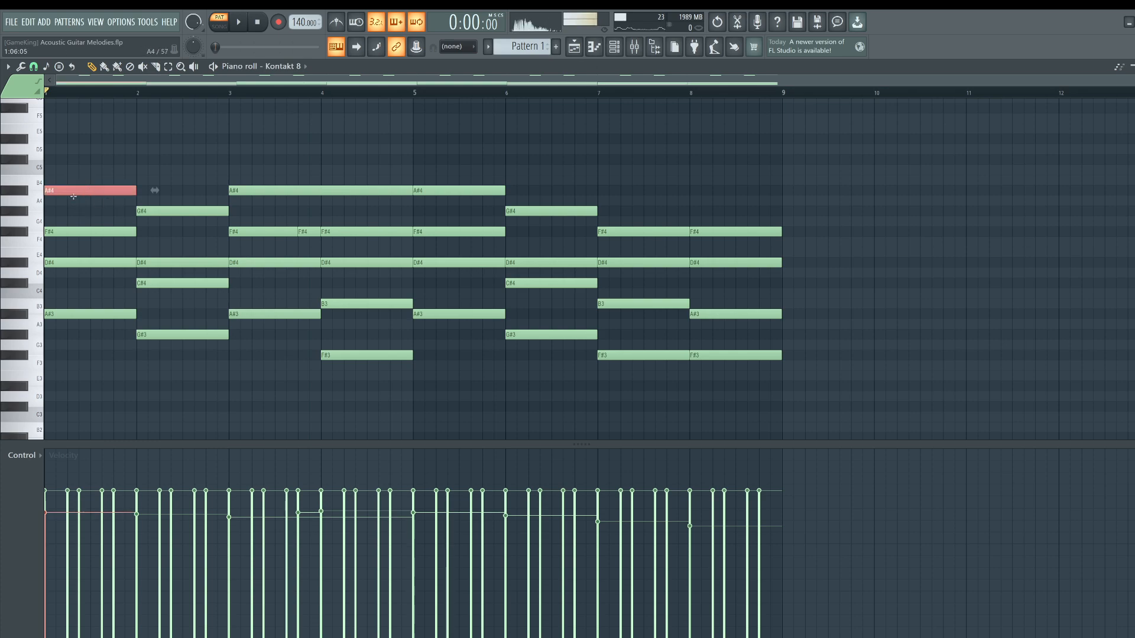
{"action": "left_click", "coordinate": [144, 211], "text": "ctrl+shift"}
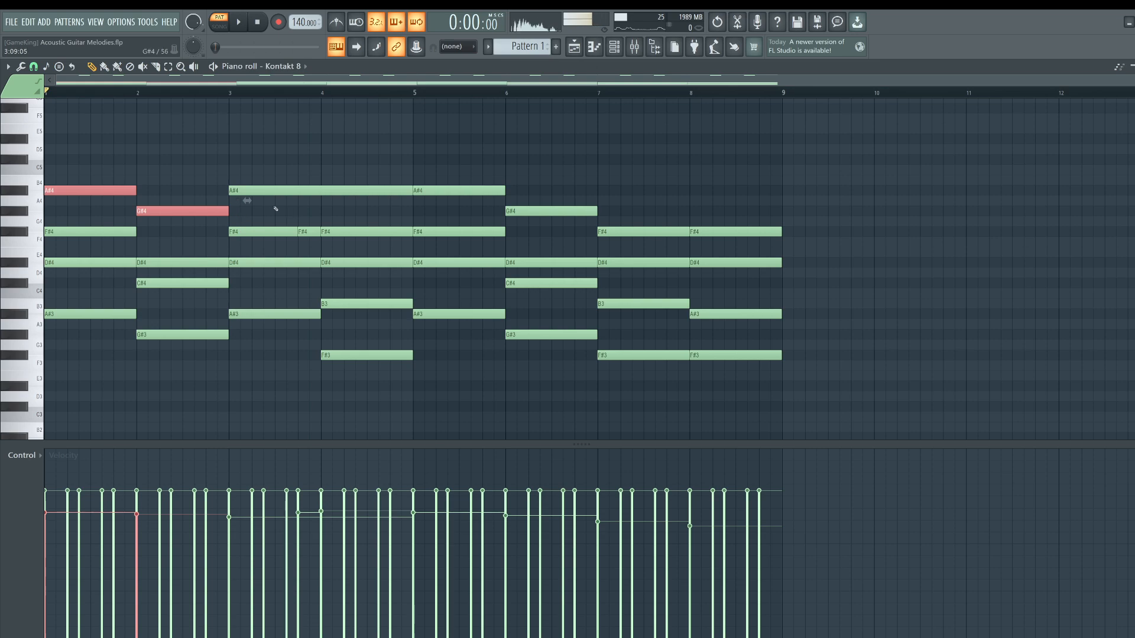
{"action": "left_click", "coordinate": [235, 189], "text": "ctrl+shift"}
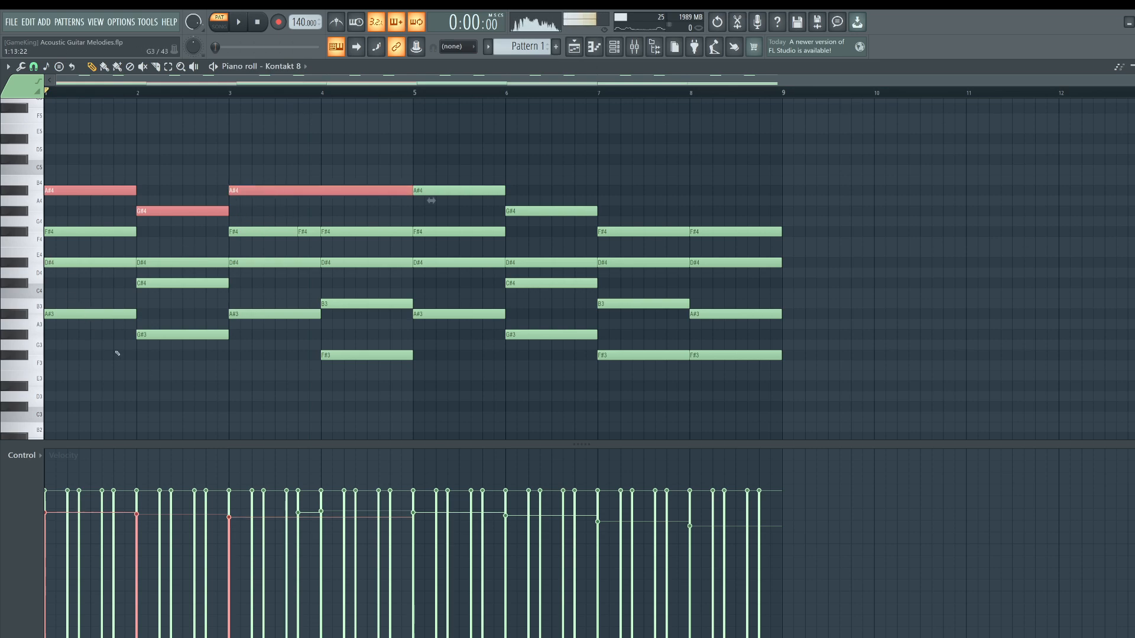
Step: Select the lowest Kontakt 8 note of every bar instead: A#3, G#3, A#3, F#3, A#3, G#3, F#3, F#3
{"action": "left_click_drag", "start_coordinate": [91, 310], "coordinate": [265, 352]}
{"action": "left_click", "coordinate": [361, 355], "text": "ctrl+shift"}
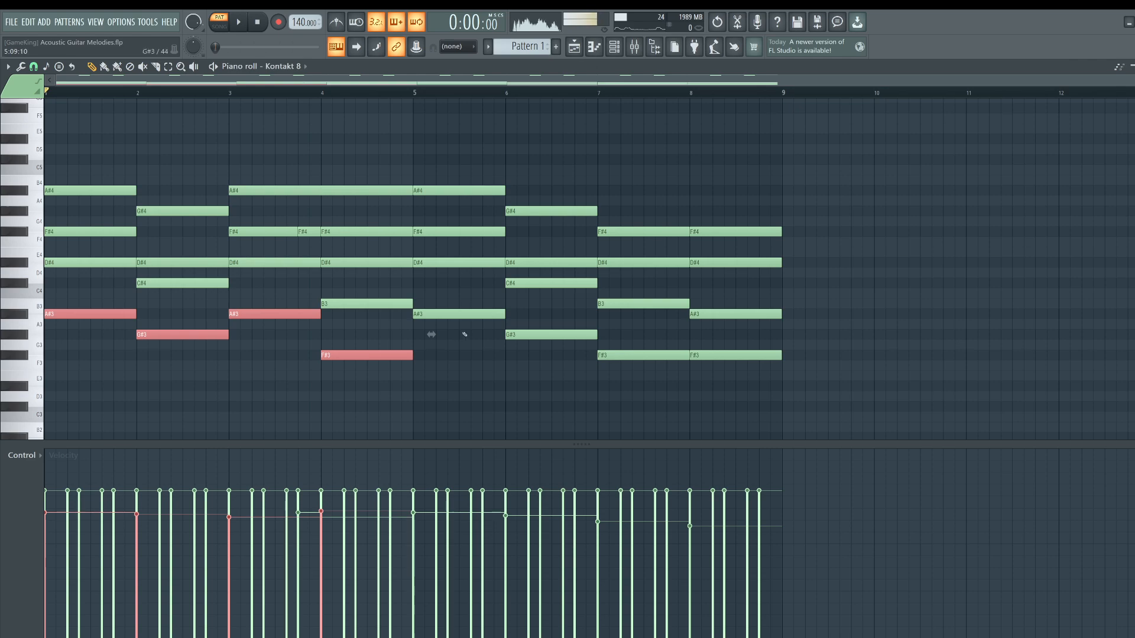
{"action": "left_click", "coordinate": [533, 334], "text": "ctrl+shift"}
{"action": "left_click", "coordinate": [458, 314], "text": "ctrl+shift"}
{"action": "left_click", "coordinate": [650, 355], "text": "ctrl+shift"}
{"action": "left_click", "coordinate": [757, 355], "text": "ctrl+shift"}
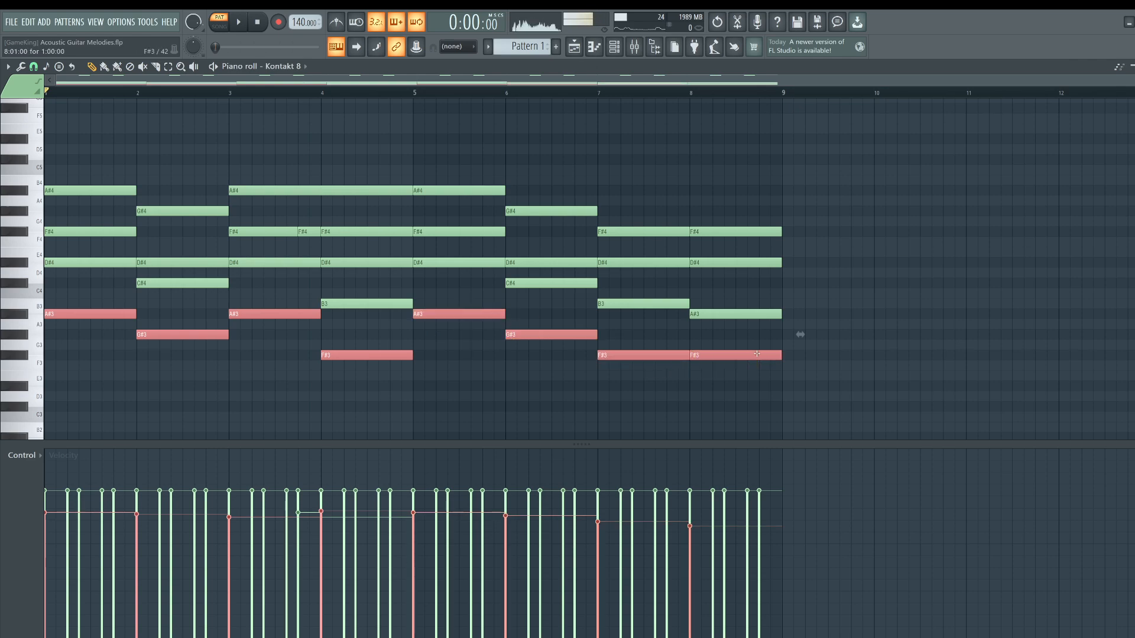
Step: Paste the selected lowest notes into the ABJ channel's piano roll alongside its existing notes
{"action": "left_click", "coordinate": [614, 51]}
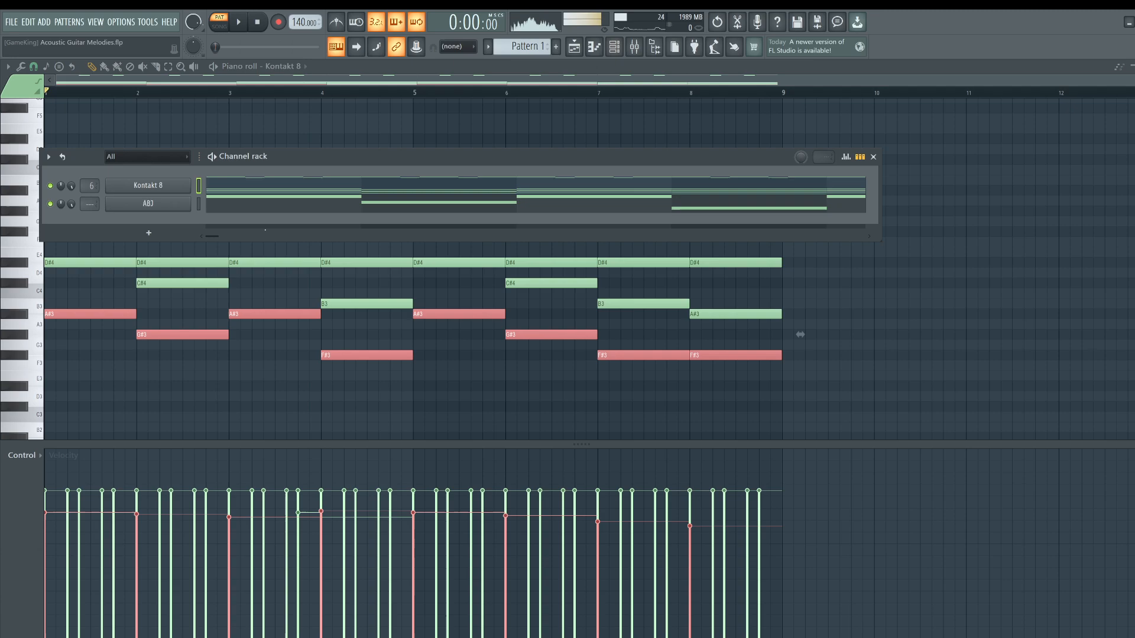
{"action": "right_click", "coordinate": [172, 203]}
{"action": "left_click", "coordinate": [232, 202]}
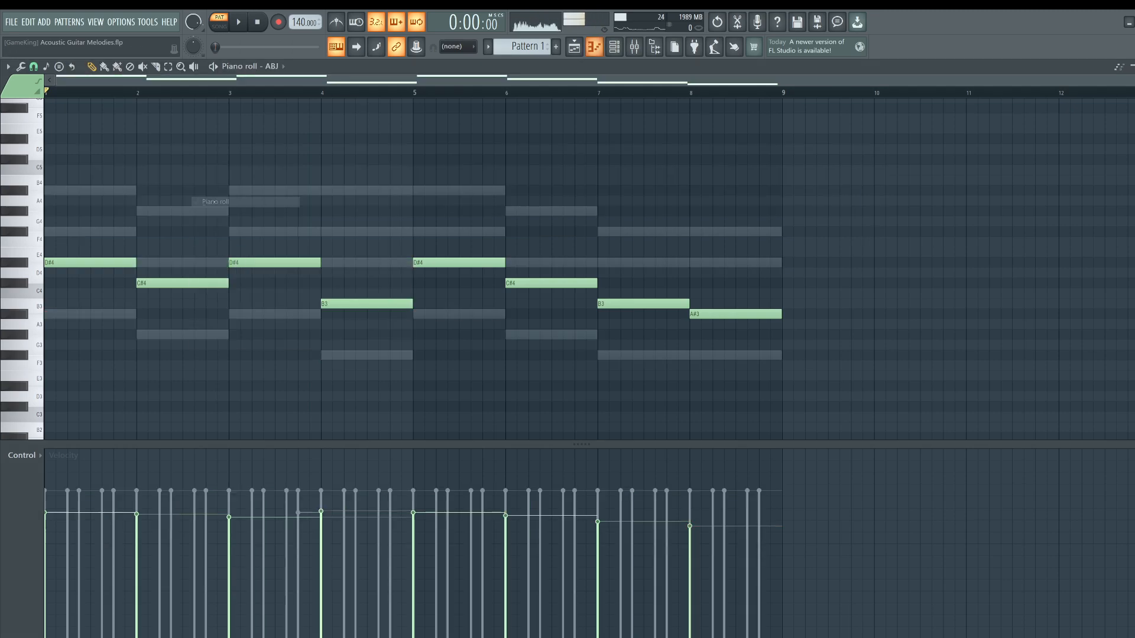
{"action": "key", "text": "ctrl+v"}
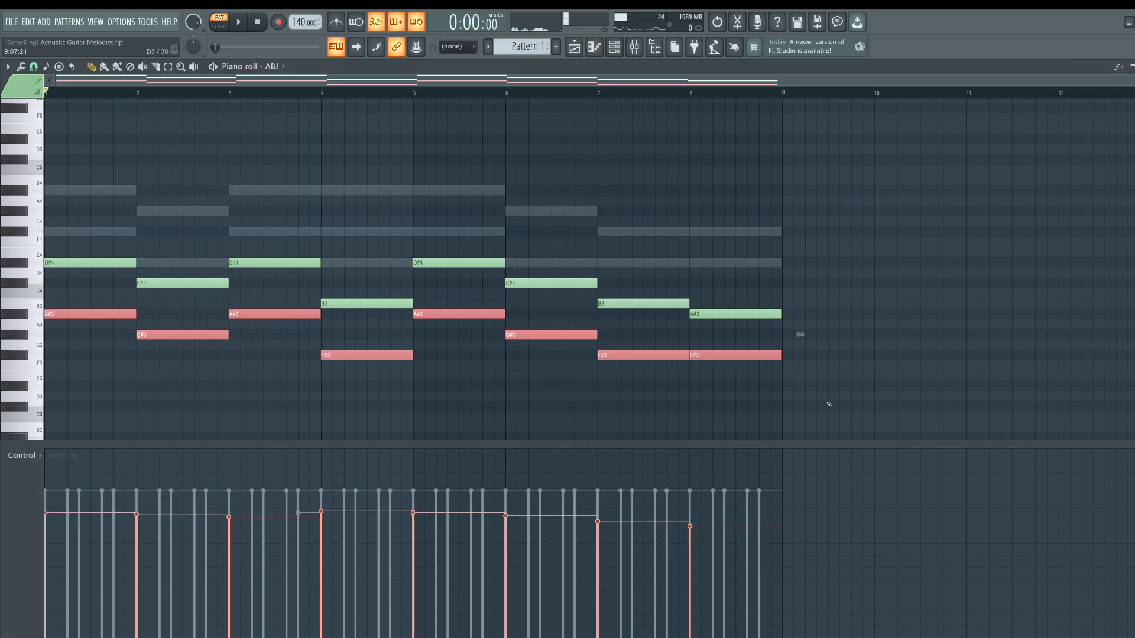
Step: Clear every note from the ABJ piano roll, both the original line and the pasted notes
{"action": "left_click_drag", "start_coordinate": [829, 412], "coordinate": [74, 208], "text": "ctrl"}
{"action": "key", "text": "ctrl+v"}
{"action": "key", "text": "ctrl+a"}
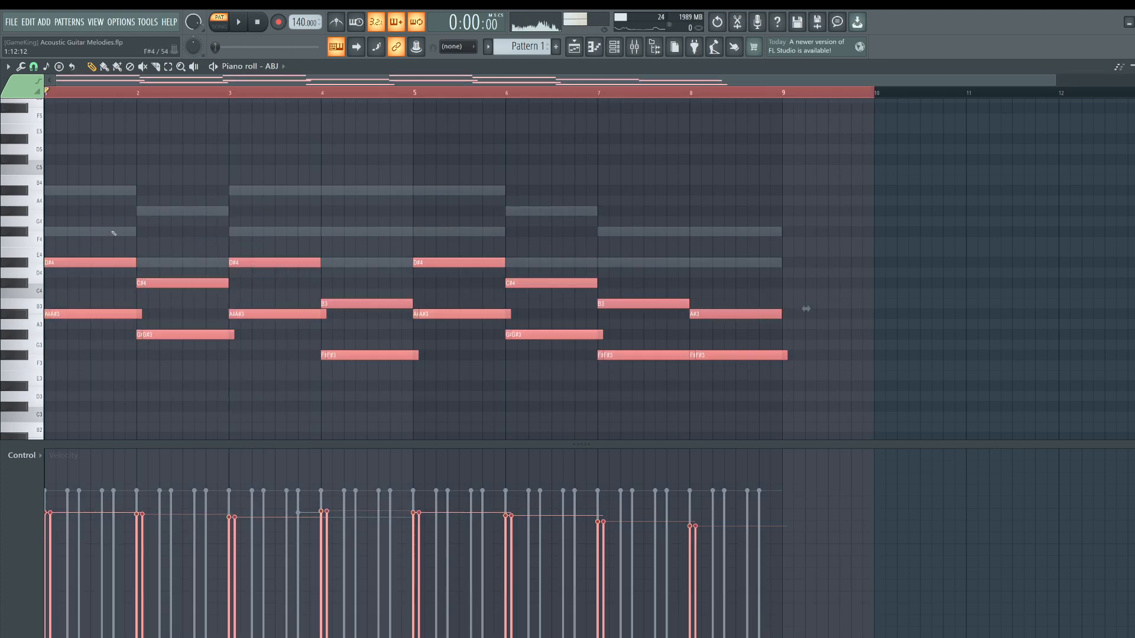
{"action": "key", "text": "Delete"}
Step: Copy the lowest note of each of the eight bars from Kontakt 8 into the empty ABJ piano roll
{"action": "left_click", "coordinate": [617, 51]}
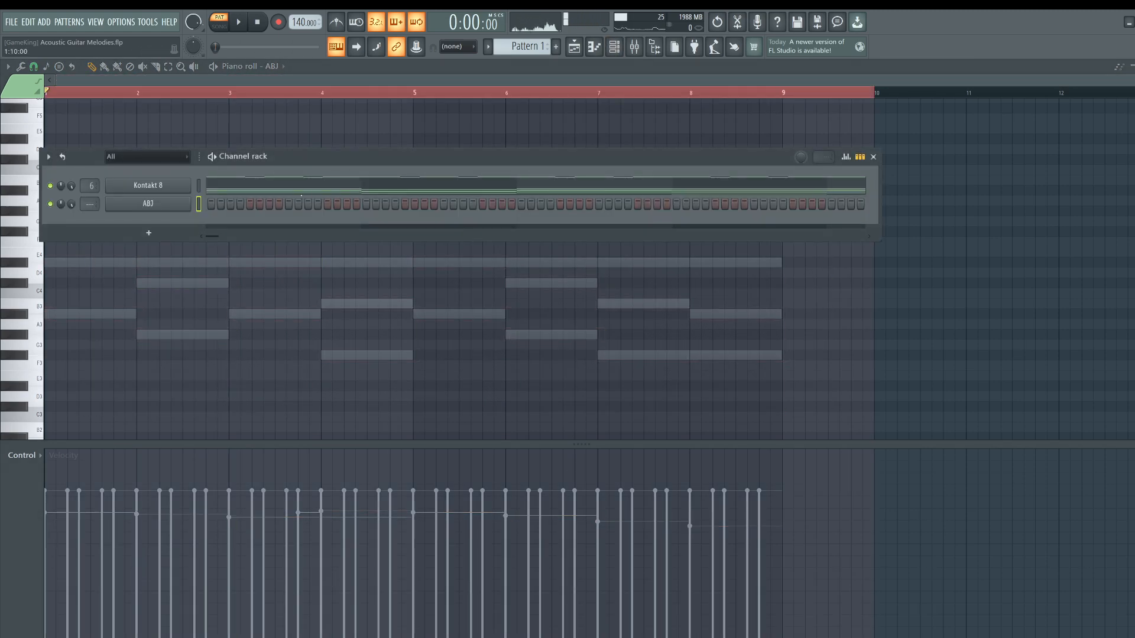
{"action": "left_click", "coordinate": [426, 182]}
{"action": "left_click_drag", "start_coordinate": [745, 376], "coordinate": [430, 300]}
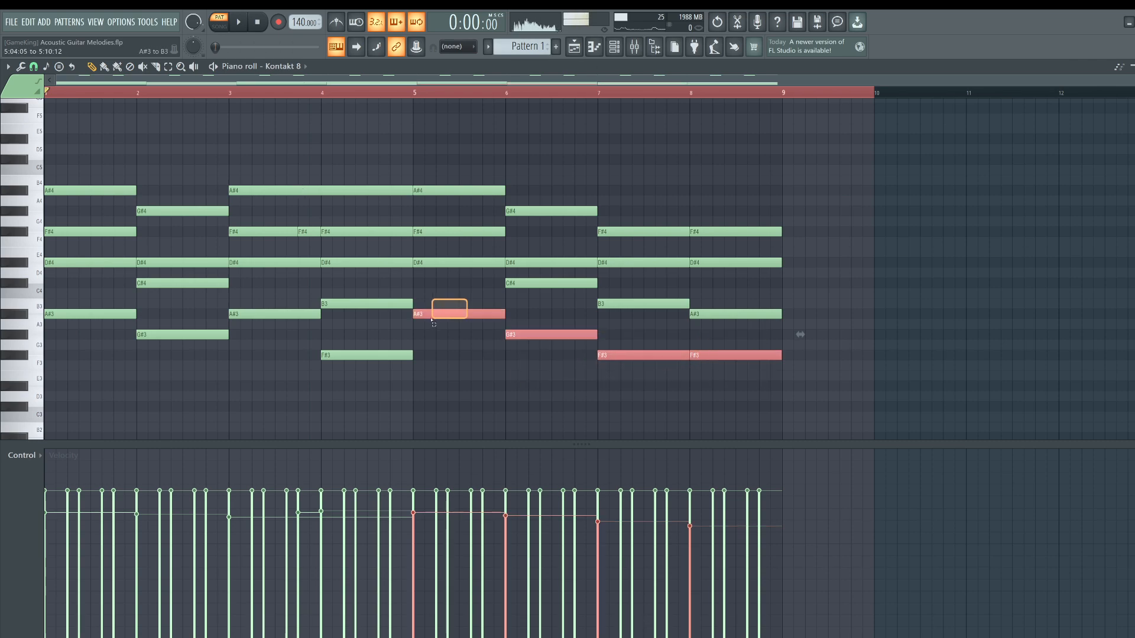
{"action": "left_click_drag", "start_coordinate": [408, 361], "coordinate": [355, 349]}
{"action": "left_click_drag", "start_coordinate": [293, 328], "coordinate": [155, 338]}
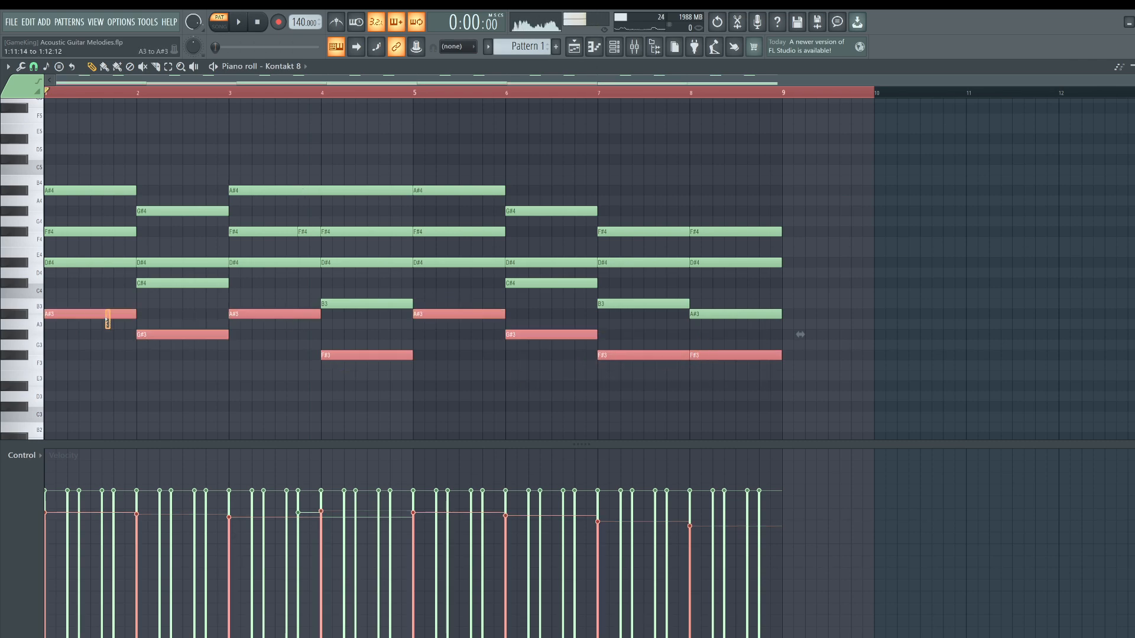
{"action": "left_click", "coordinate": [612, 50]}
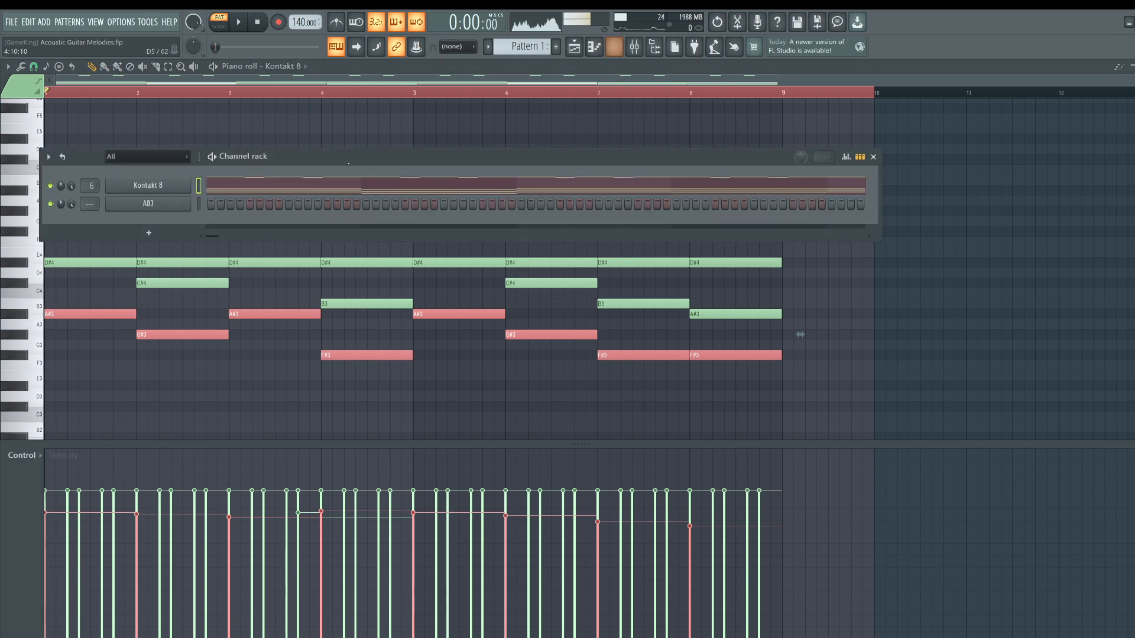
{"action": "right_click", "coordinate": [158, 204]}
{"action": "left_click", "coordinate": [220, 202]}
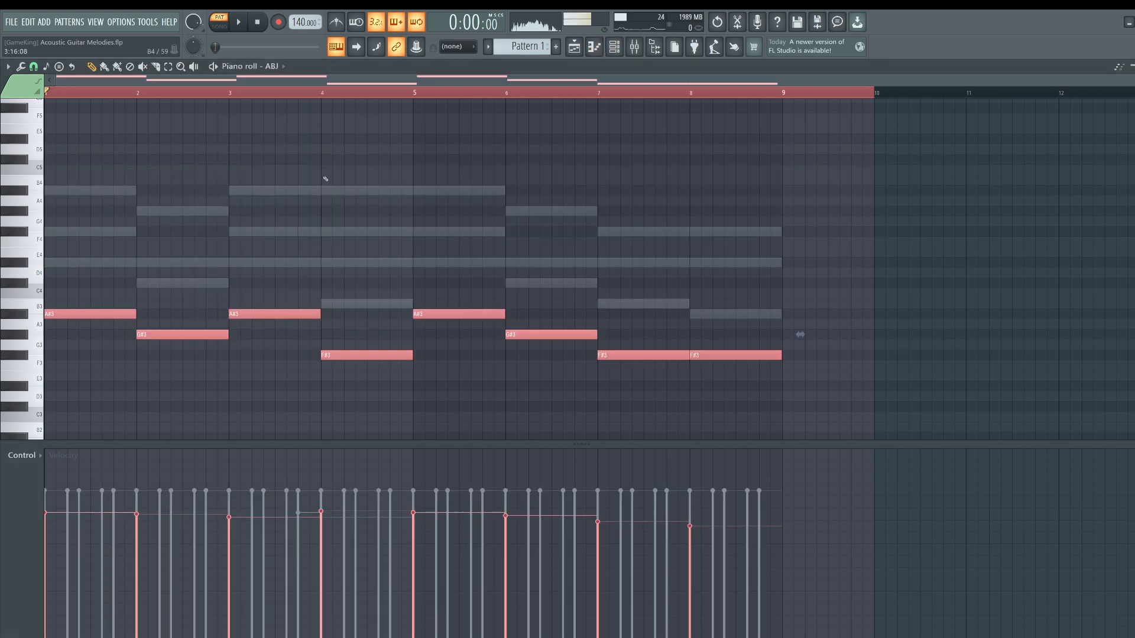
Step: Play the pattern to hear the low notes in ABJ, closing the channel rack during playback
{"action": "key", "text": "space"}
{"action": "key", "text": "F6"}
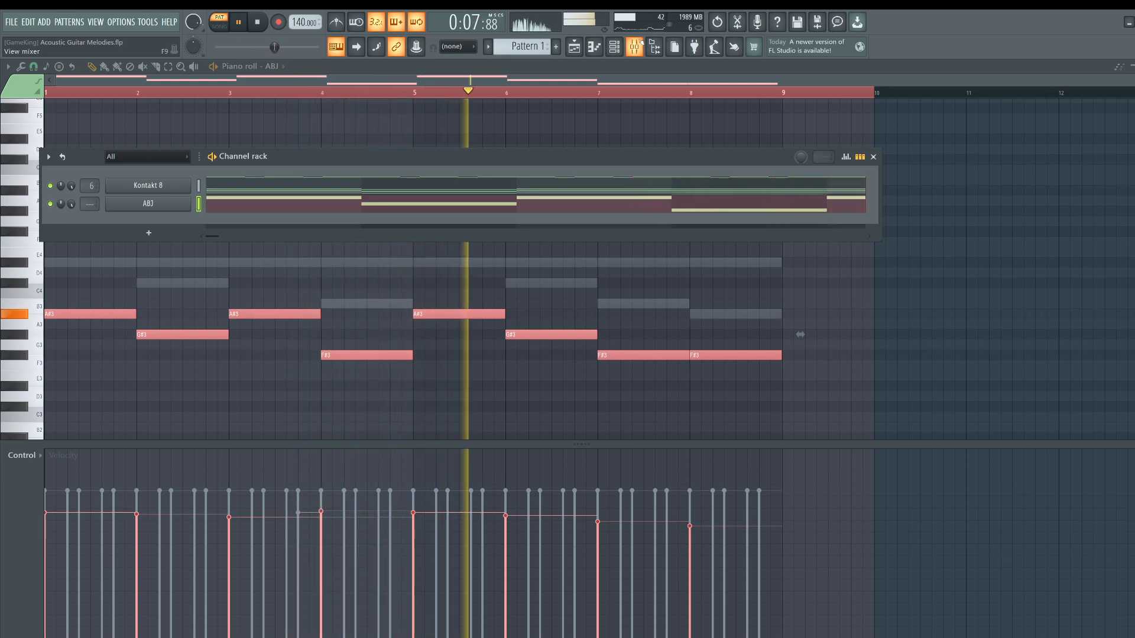
{"action": "left_click", "coordinate": [924, 284]}
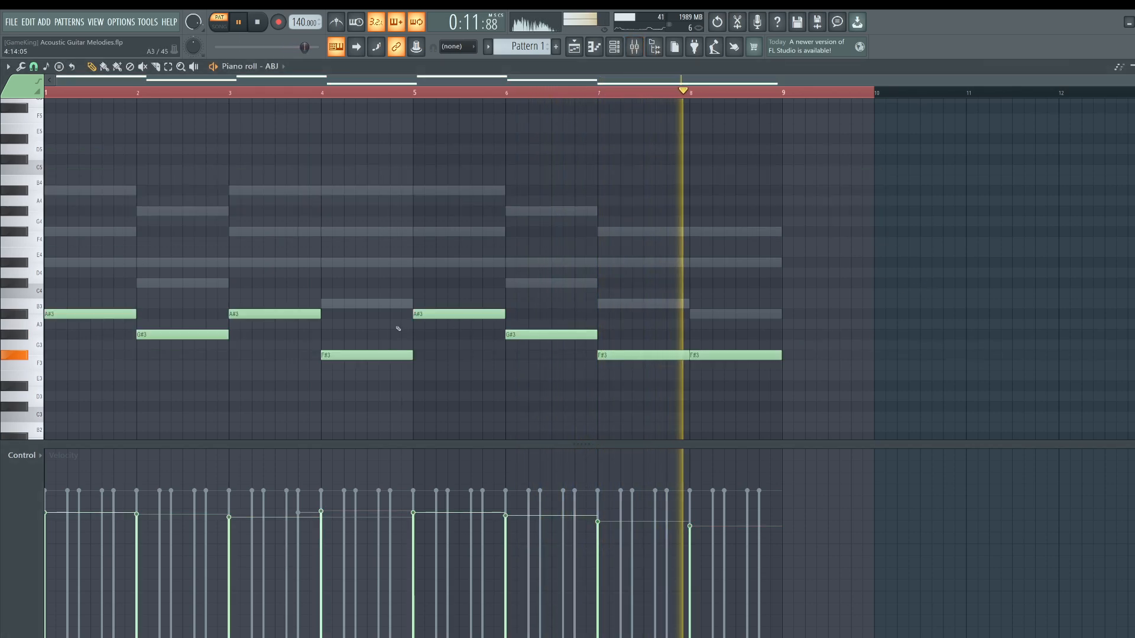
{"action": "key", "text": "space"}
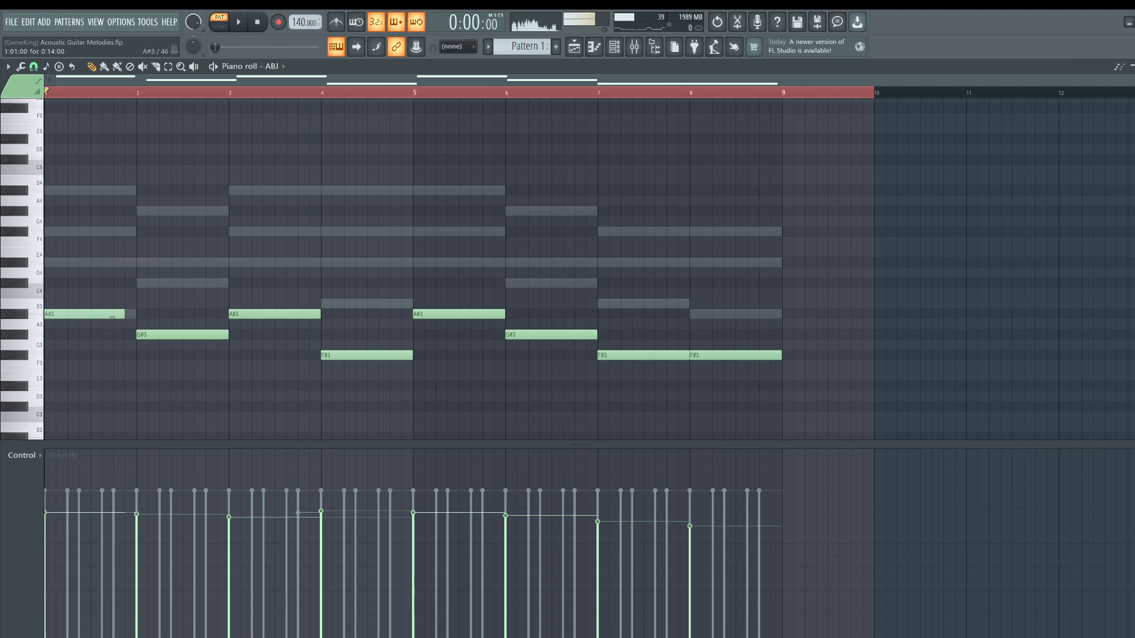
Step: Shorten ABJ's first A#3 note to three beats and add a D#4 note on the last beat of bar 1
{"action": "left_click_drag", "start_coordinate": [106, 299], "coordinate": [82, 366]}
{"action": "left_click", "coordinate": [115, 262]}
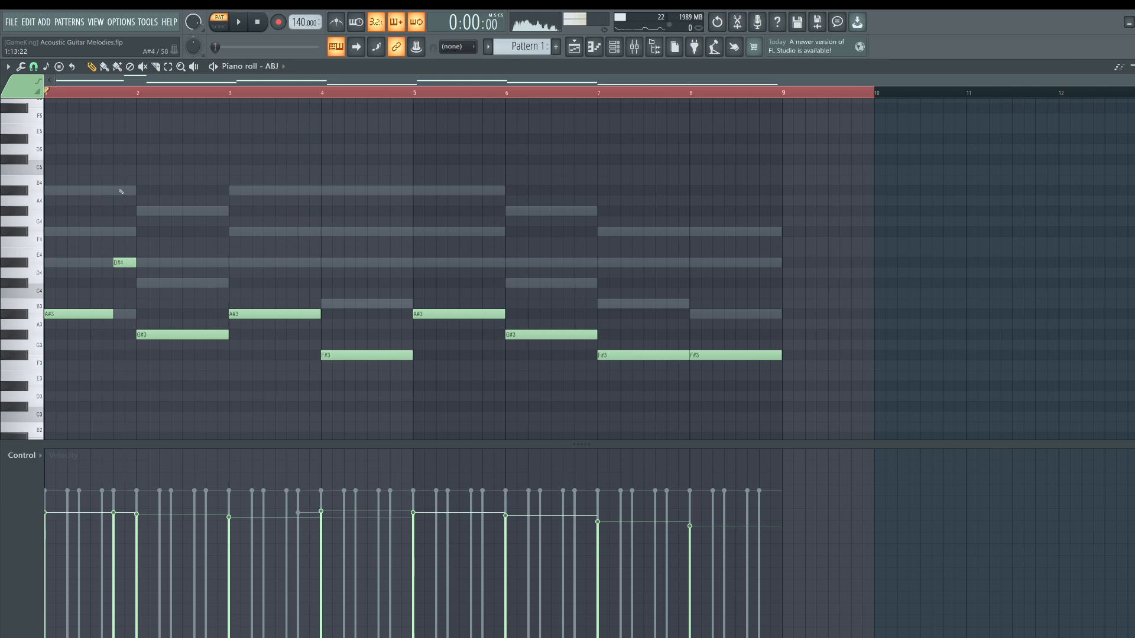
{"action": "left_click_drag", "start_coordinate": [81, 342], "coordinate": [139, 279]}
{"action": "key", "text": "space"}
{"action": "right_click", "coordinate": [164, 253]}
{"action": "key", "text": "space"}
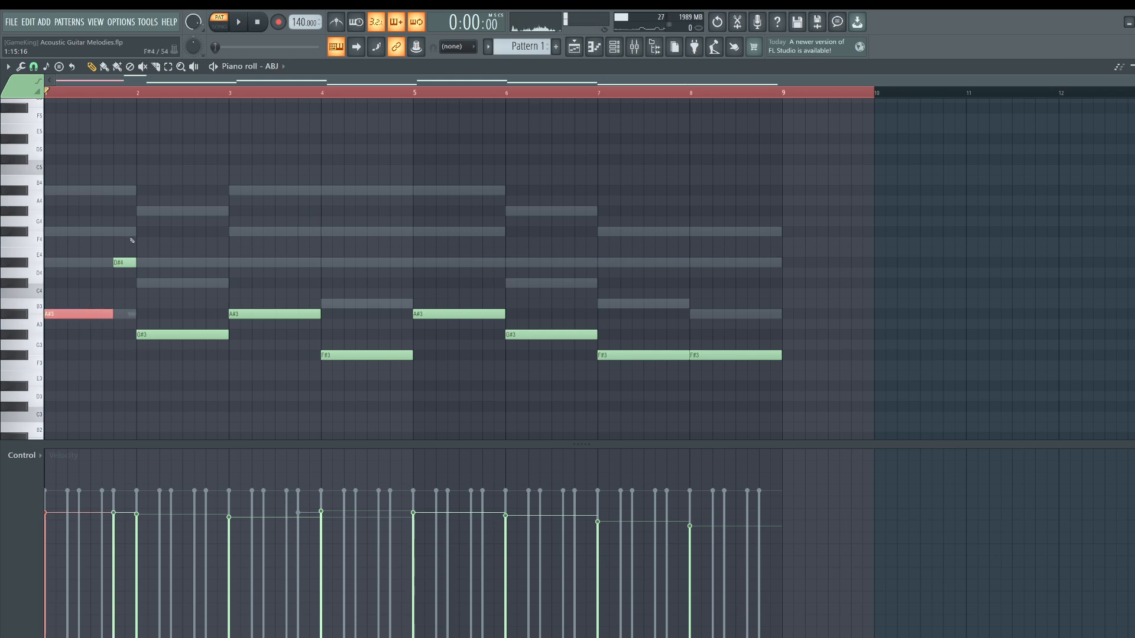
Step: Try shortening bar 2's G#3 to three beats with a C#4 on the last beat, and play the pattern
{"action": "left_click_drag", "start_coordinate": [161, 319], "coordinate": [161, 349]}
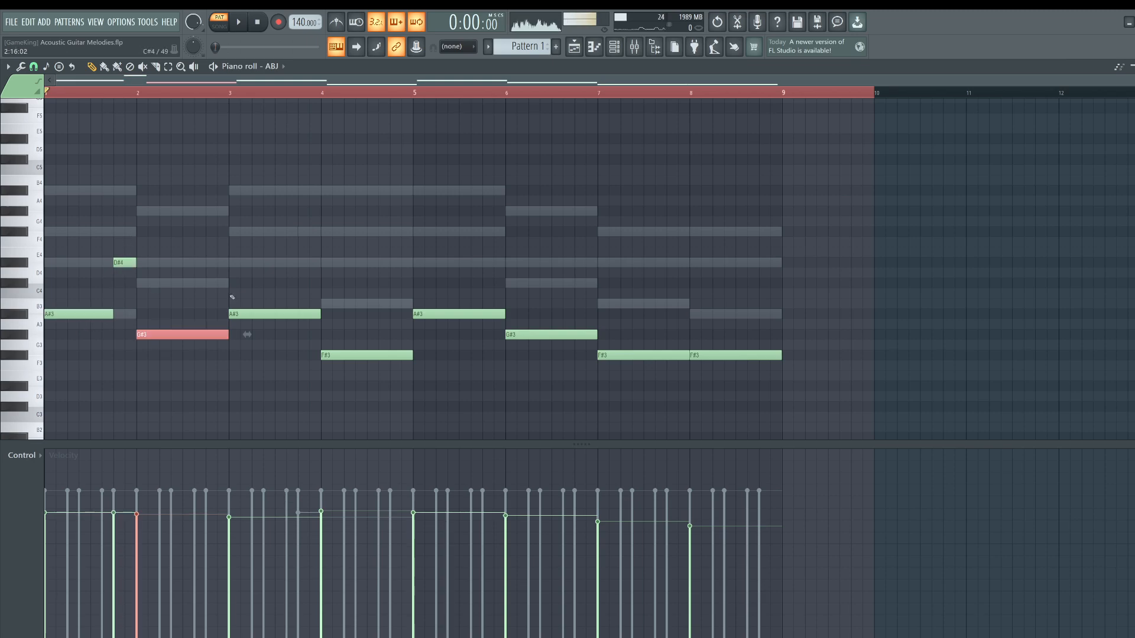
{"action": "key", "text": "space"}
{"action": "left_click", "coordinate": [204, 258], "text": "ctrl"}
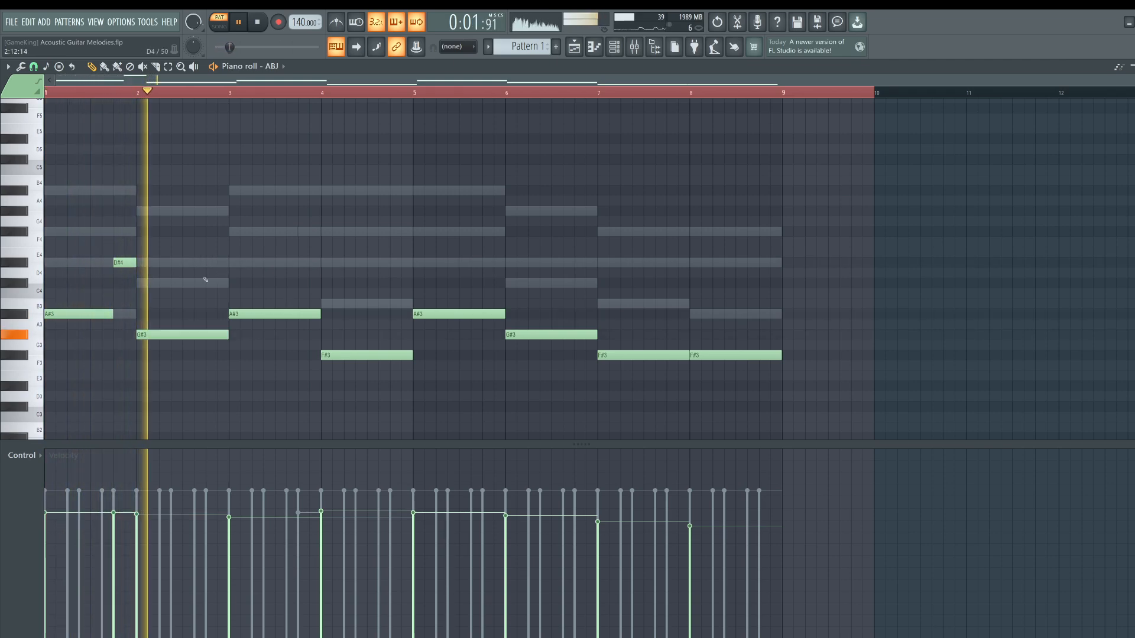
{"action": "key", "text": "space"}
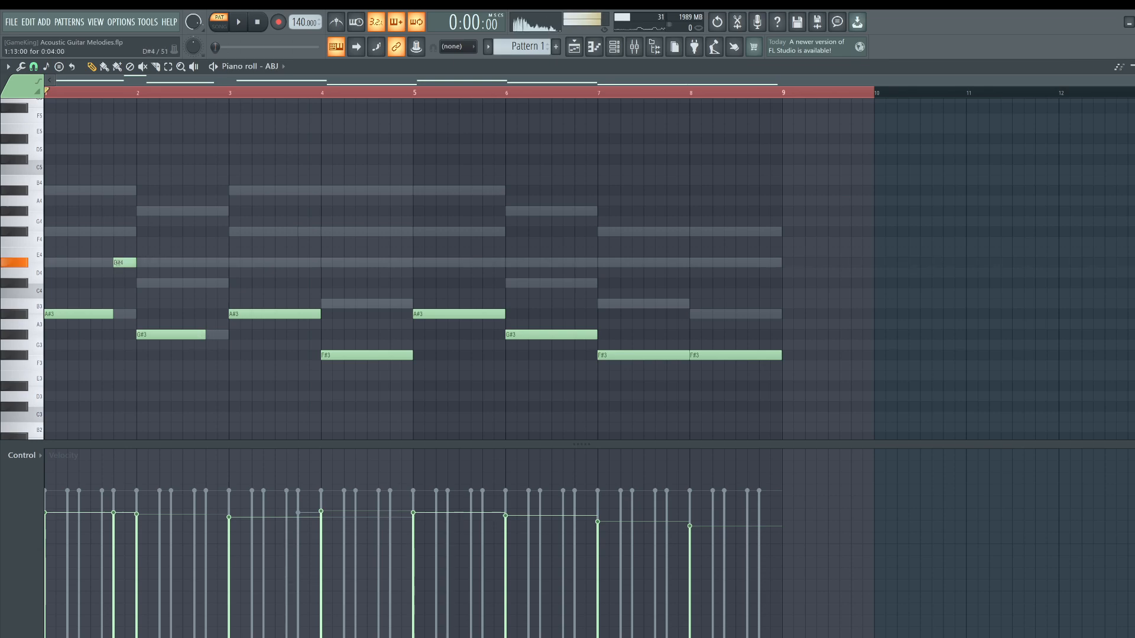
{"action": "left_click_drag", "start_coordinate": [211, 289], "coordinate": [206, 276]}
{"action": "left_click_drag", "start_coordinate": [211, 346], "coordinate": [269, 270]}
{"action": "left_click", "coordinate": [269, 270], "text": "ctrl"}
{"action": "key", "text": "space"}
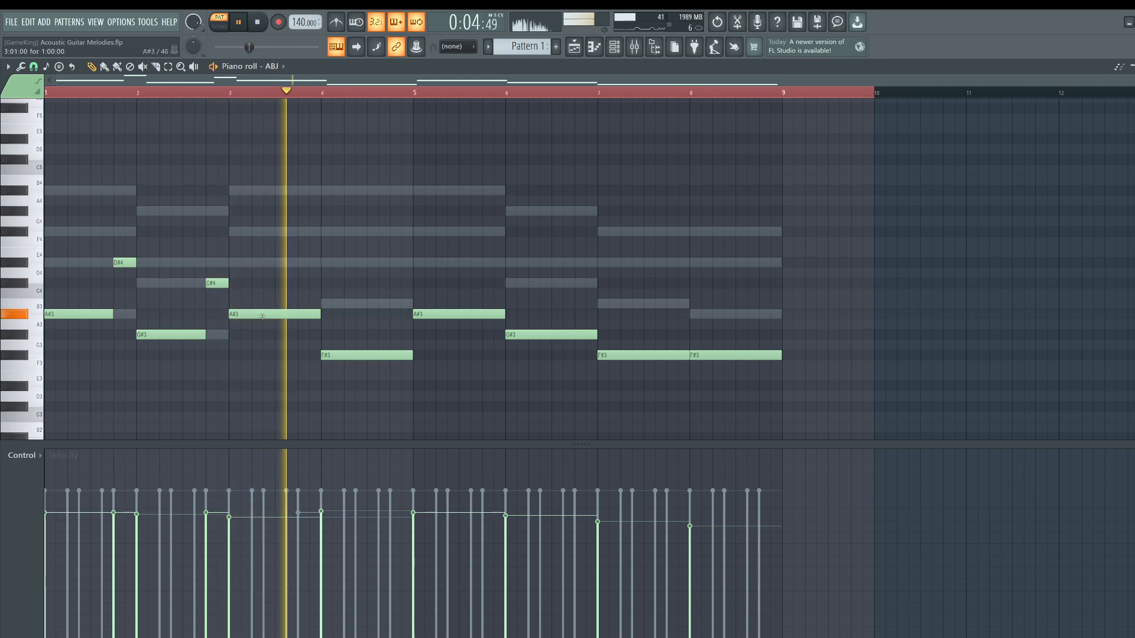
Step: Shorten bar 3's A#3 to three beats and play the pattern from the start
{"action": "left_click_drag", "start_coordinate": [318, 314], "coordinate": [298, 314]}
{"action": "key", "text": "space"}
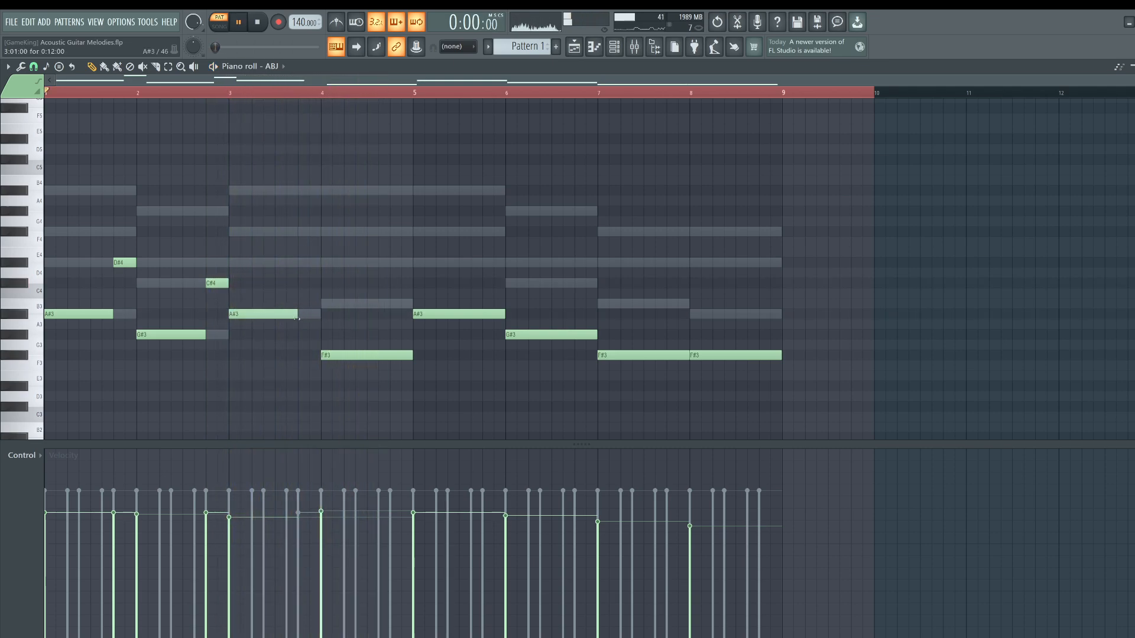
{"action": "key", "text": "space"}
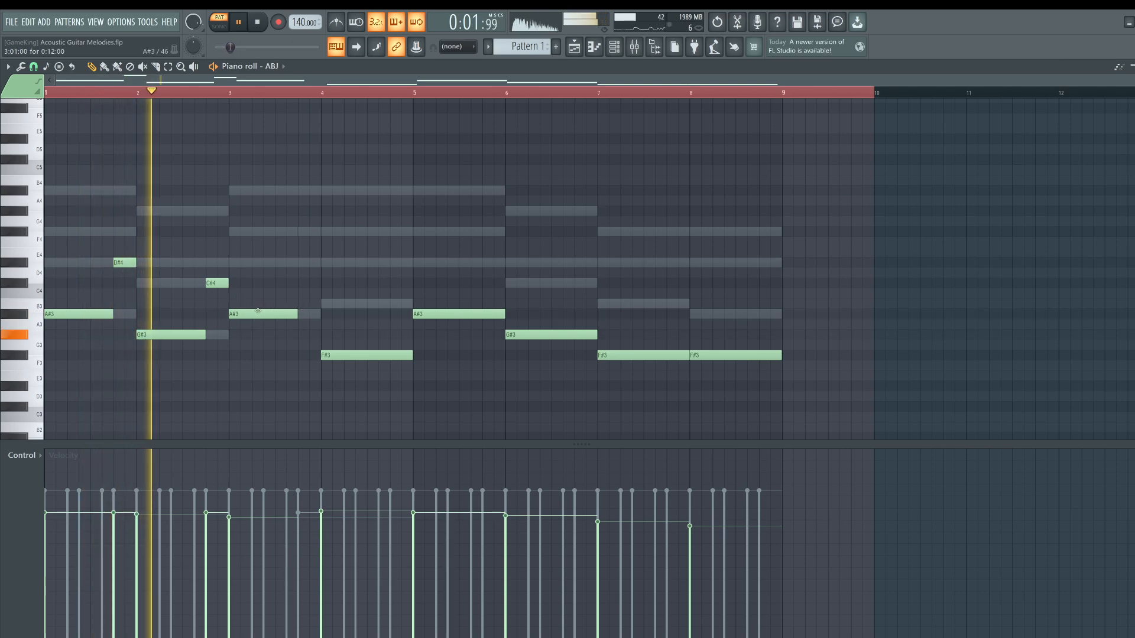
Step: Delete the C#4 from bar 2 and lengthen its G#3 back to the full bar
{"action": "key", "text": "space"}
{"action": "right_click", "coordinate": [216, 284]}
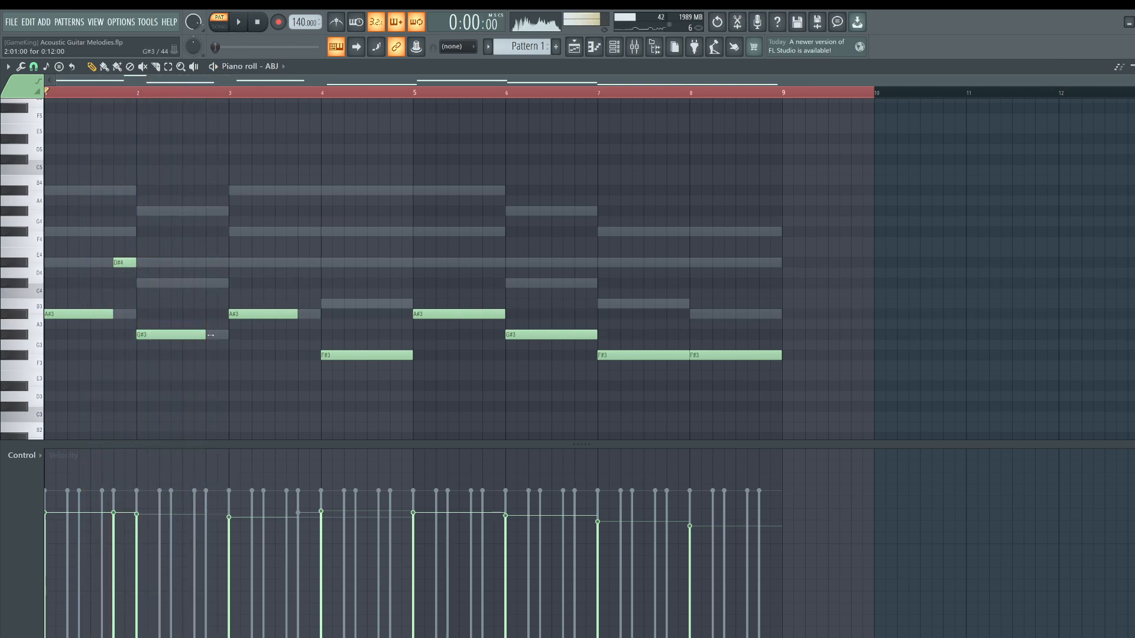
{"action": "key", "text": "space"}
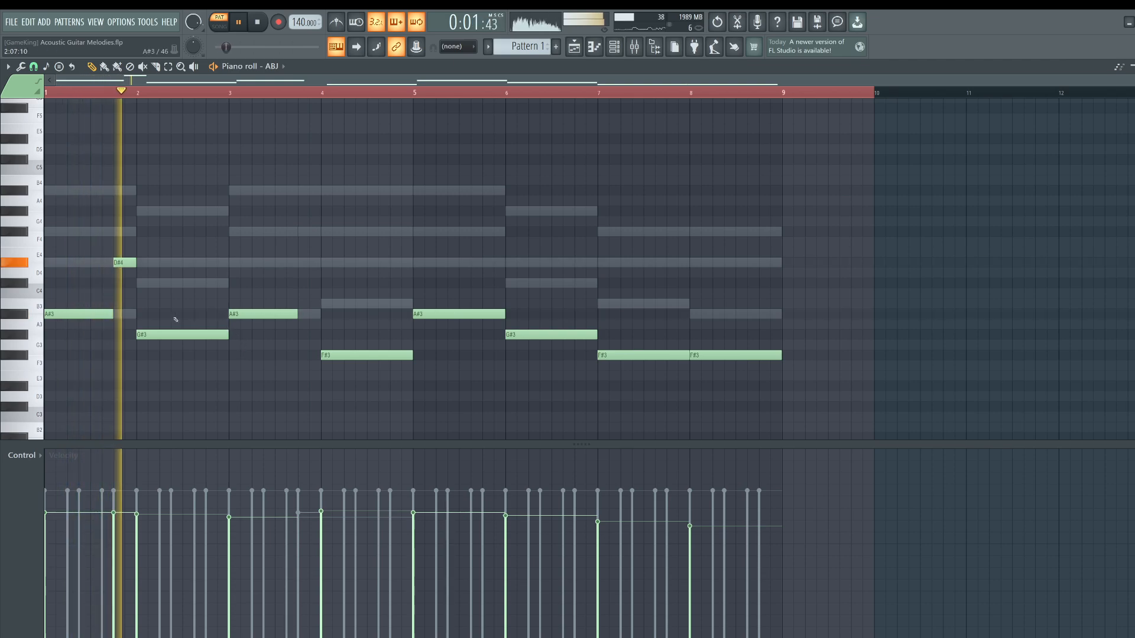
Step: Add a one-beat D#4 on the last beat of bar 3 and play the pattern
{"action": "left_click", "coordinate": [300, 266]}
{"action": "left_click_drag", "start_coordinate": [387, 263], "coordinate": [319, 271]}
{"action": "key", "text": "space"}
{"action": "key", "text": "space"}
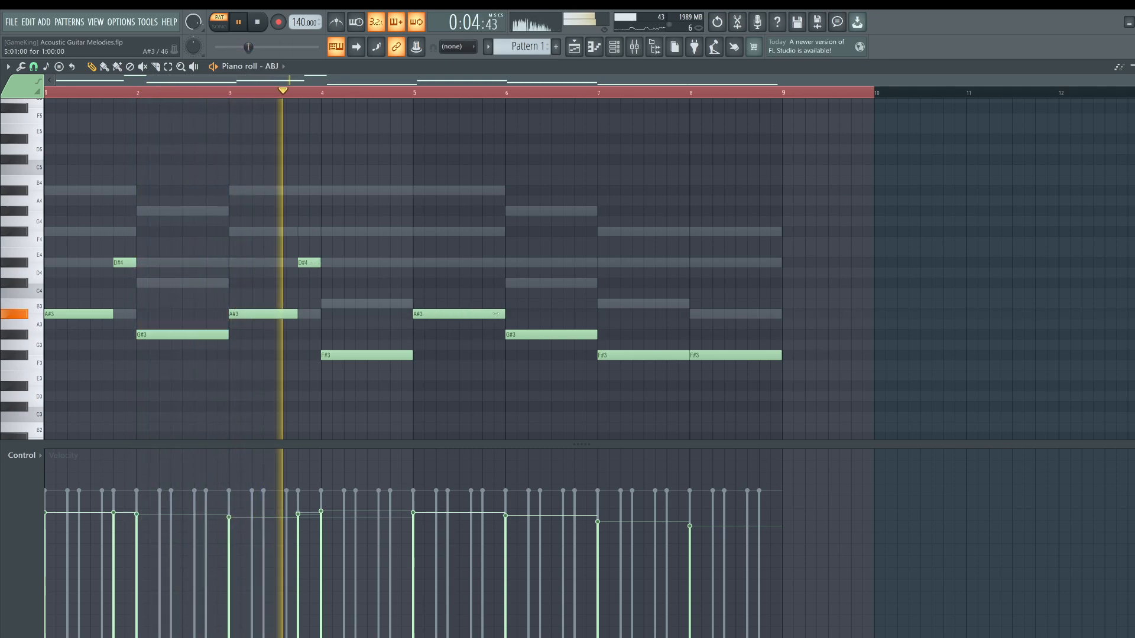
Step: Shorten bar 5's A#3 and bar 7's F#3 to three beats and place a D#4 on the last beat of each bar
{"action": "left_click_drag", "start_coordinate": [504, 314], "coordinate": [481, 316]}
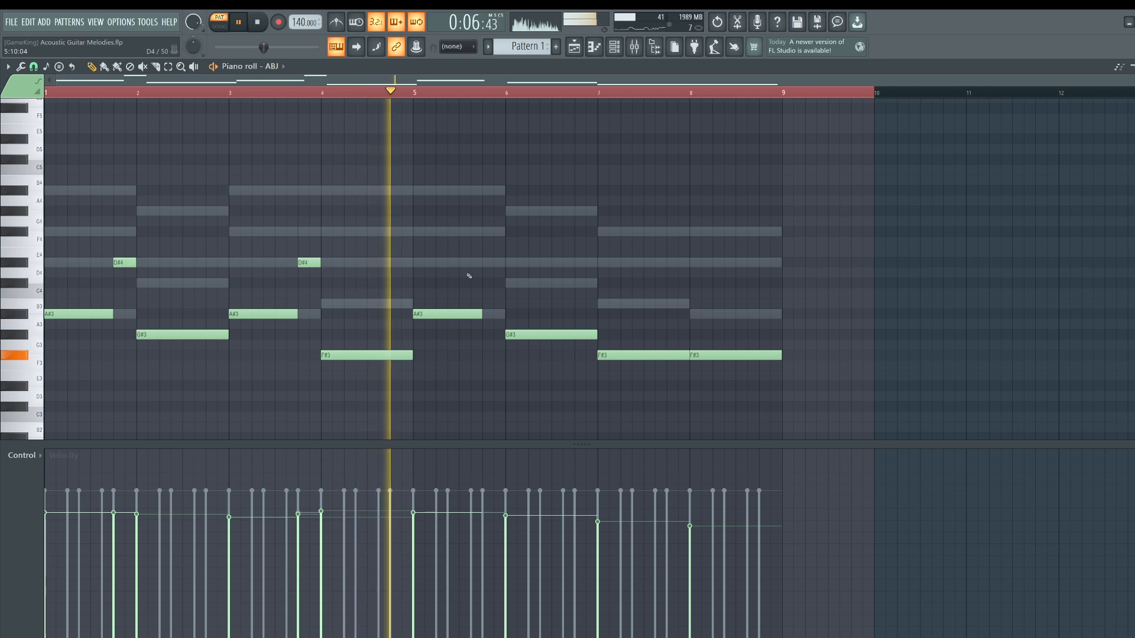
{"action": "left_click", "coordinate": [485, 263]}
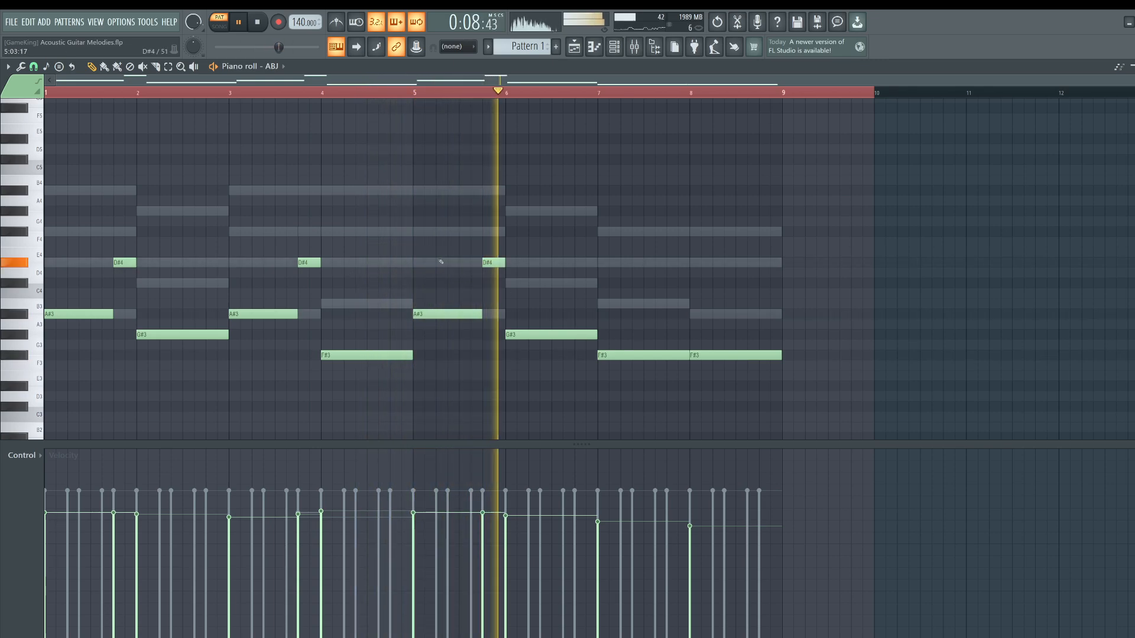
{"action": "left_click", "coordinate": [673, 263]}
{"action": "left_click_drag", "start_coordinate": [687, 355], "coordinate": [666, 355]}
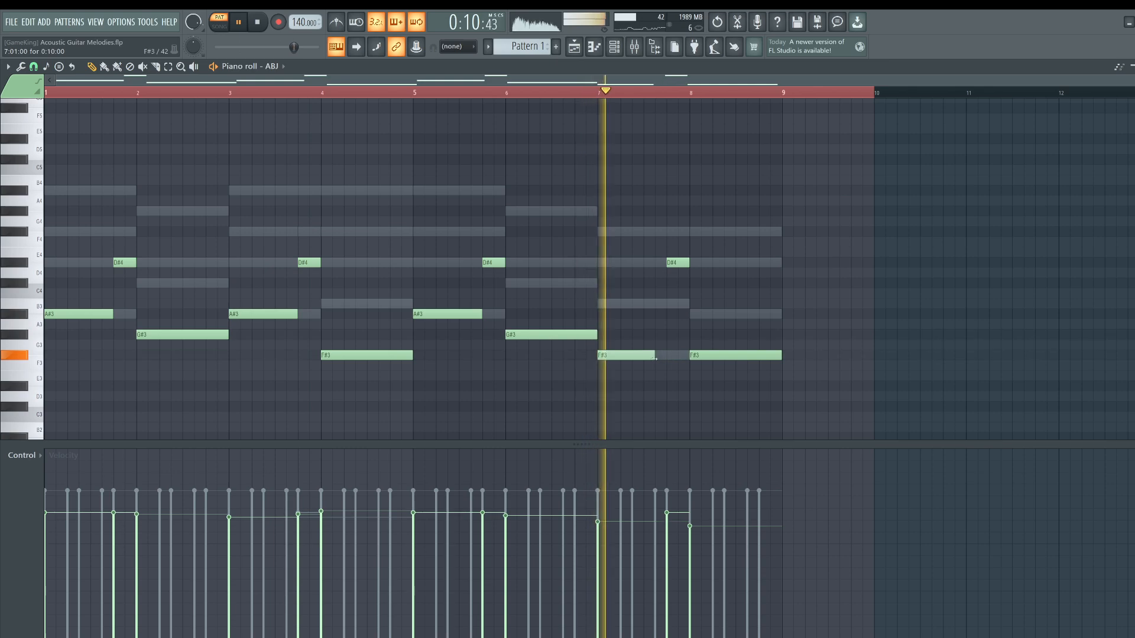
{"action": "key", "text": "space"}
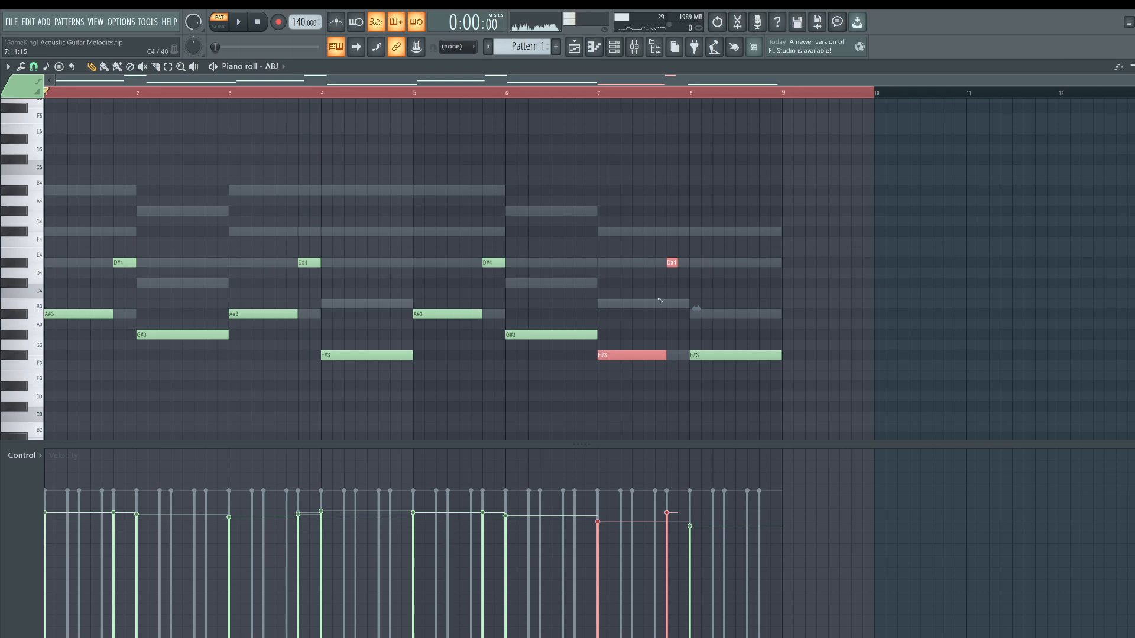
Step: Lower bar 7's passing note to a half-beat B3 and add a half-beat F#4 right after it by copying the F#3 an octave up
{"action": "left_click", "coordinate": [672, 263]}
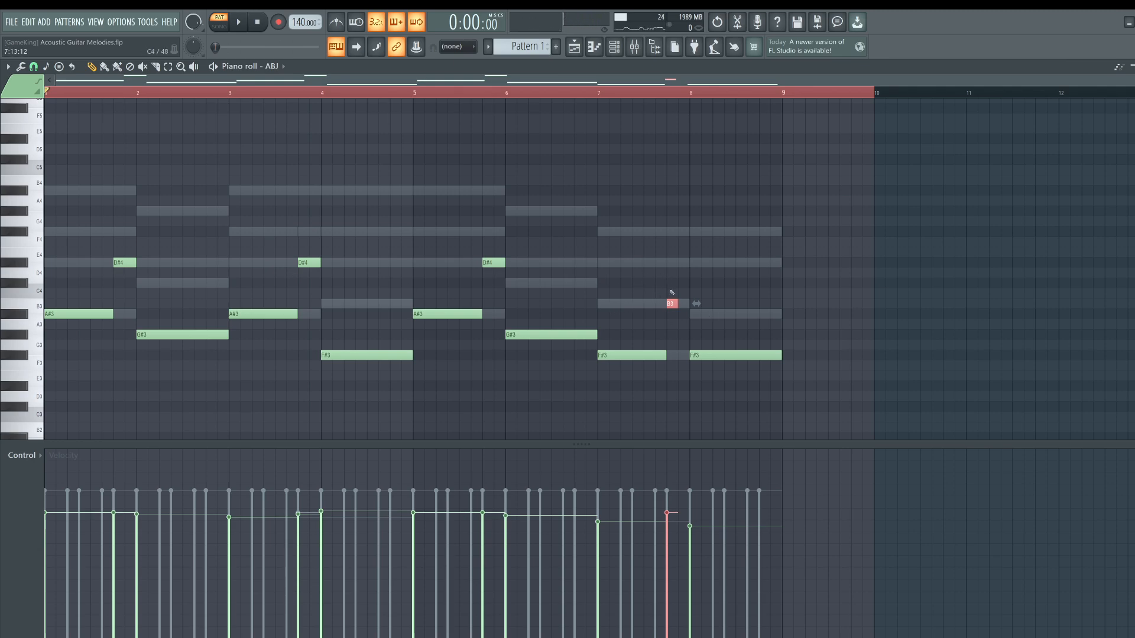
{"action": "left_click", "coordinate": [338, 356]}
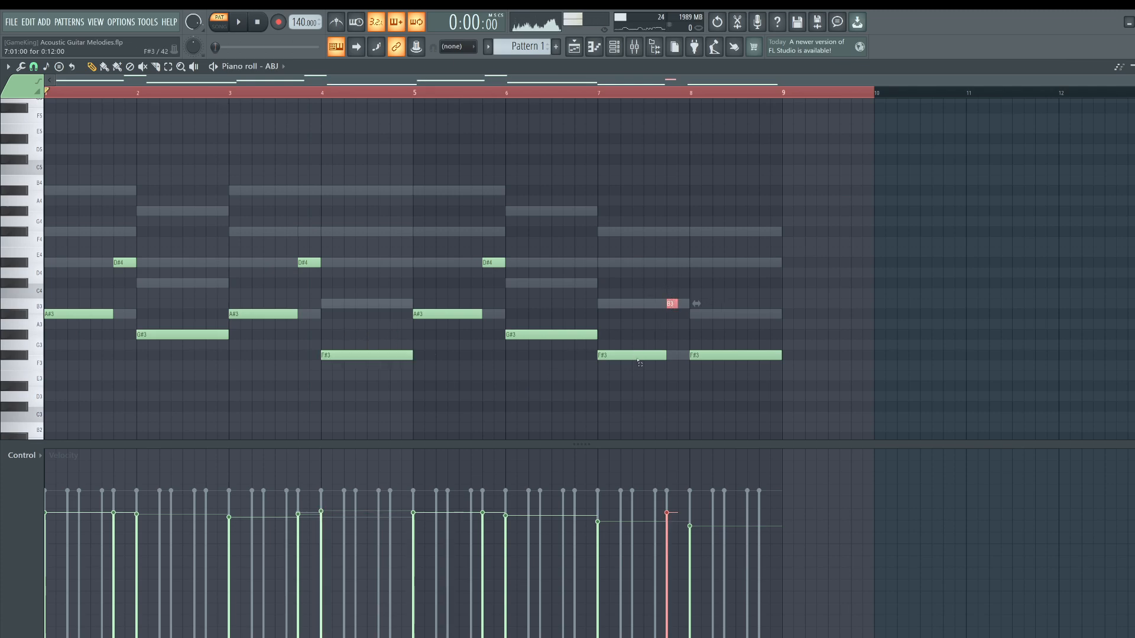
{"action": "left_click_drag", "start_coordinate": [638, 362], "coordinate": [655, 357]}
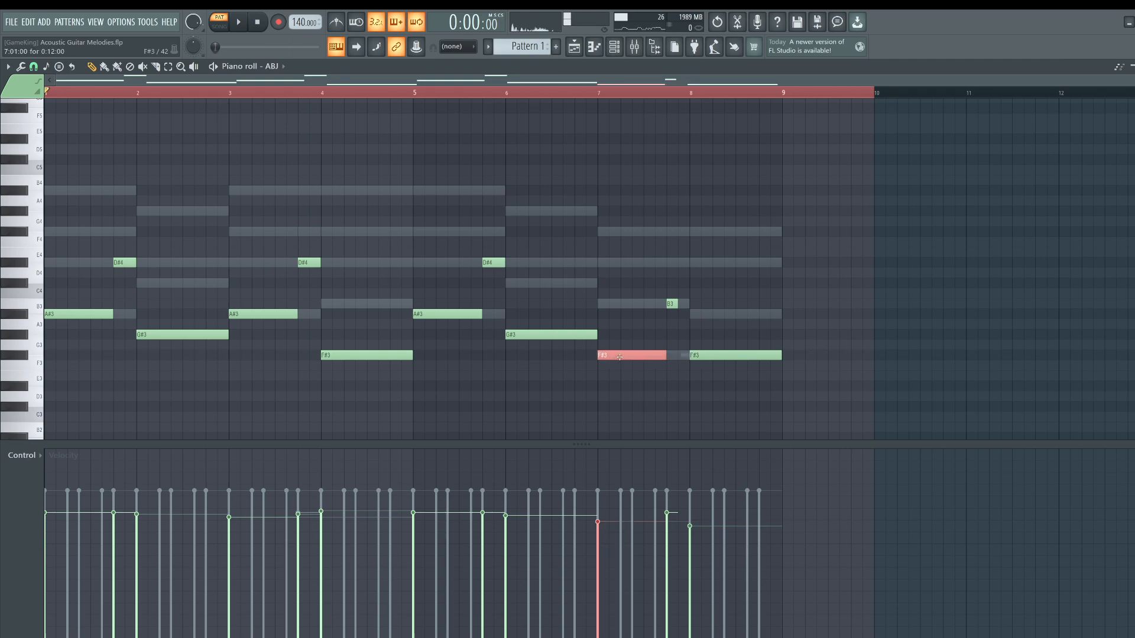
{"action": "key", "text": "ctrl+Up"}
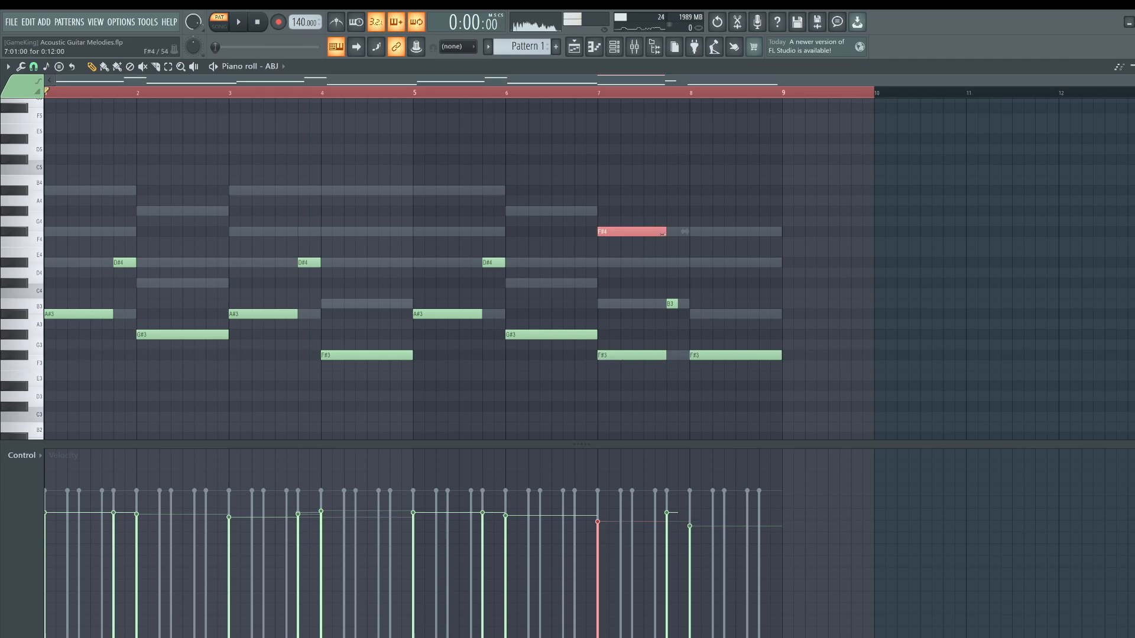
{"action": "key", "text": "space"}
{"action": "mouse_move", "coordinate": [662, 234]}
{"action": "left_mouse_down"}
{"action": "mouse_move", "coordinate": [606, 233]}
{"action": "mouse_move", "coordinate": [683, 233]}
{"action": "left_mouse_up"}
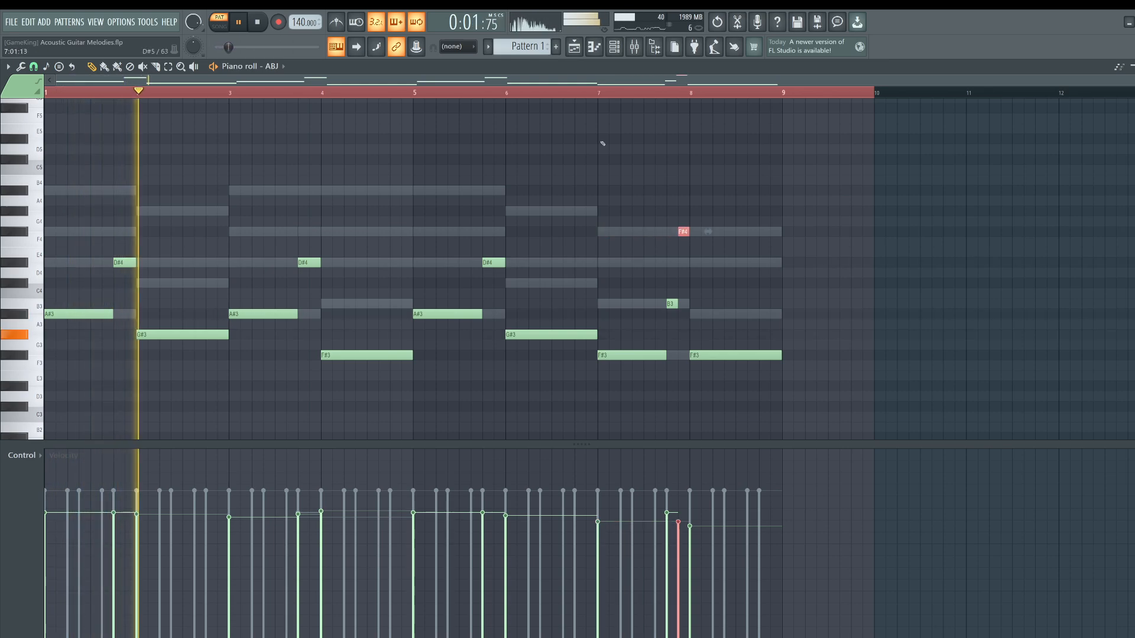
Step: Play the ending from late in bar 6 and clear the time selection
{"action": "left_click", "coordinate": [584, 92]}
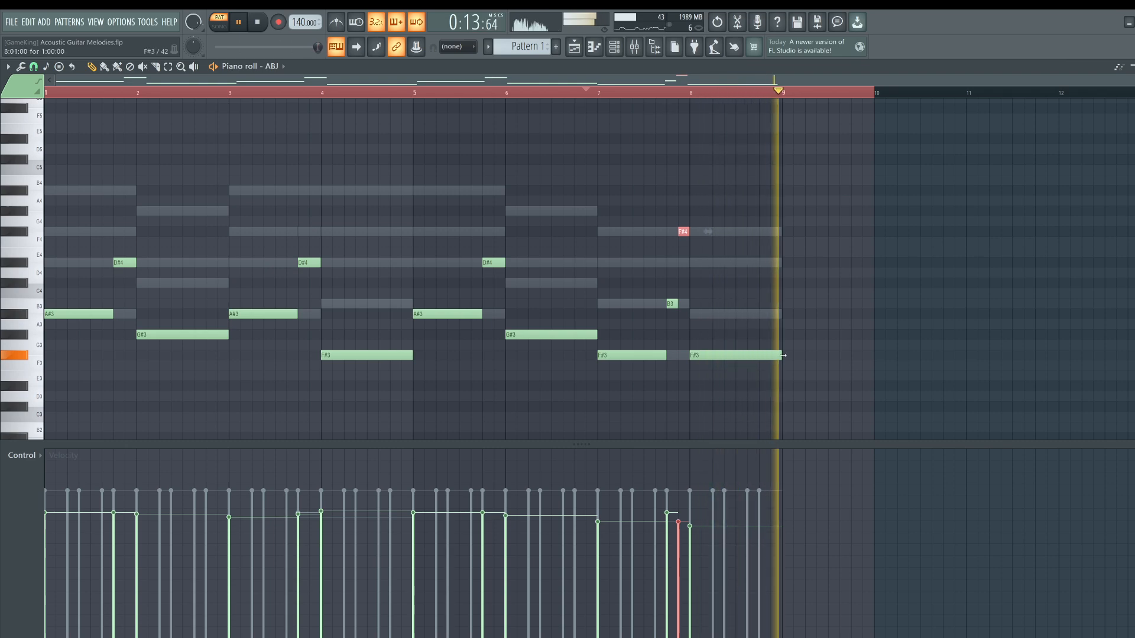
{"action": "left_click", "coordinate": [586, 93]}
{"action": "left_click", "coordinate": [374, 95], "text": "ctrl"}
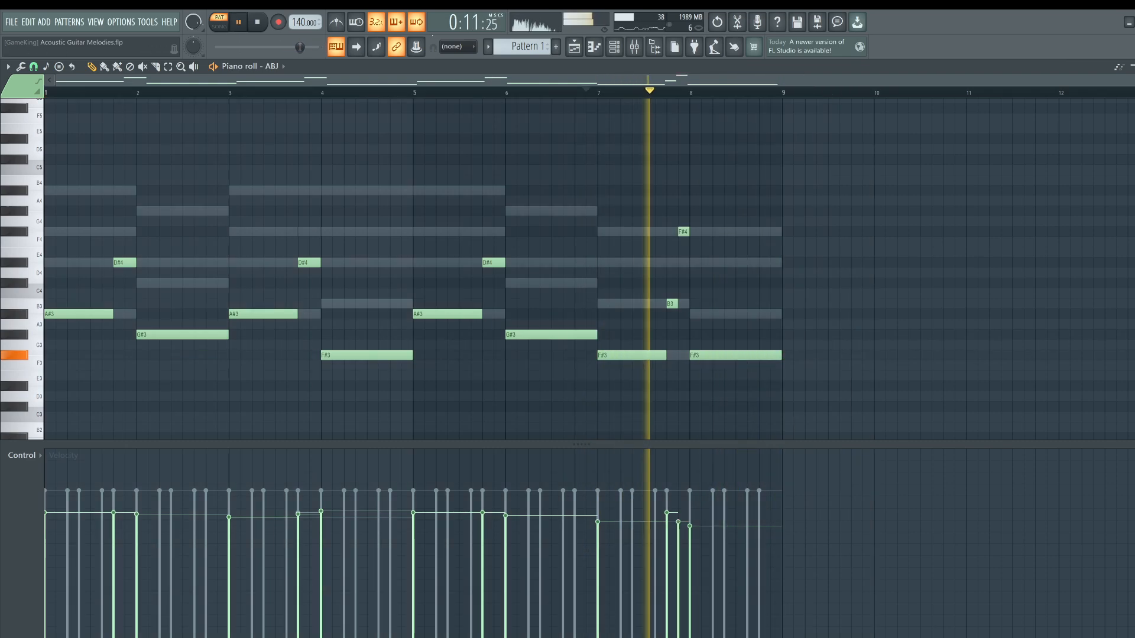
{"action": "key", "text": "space"}
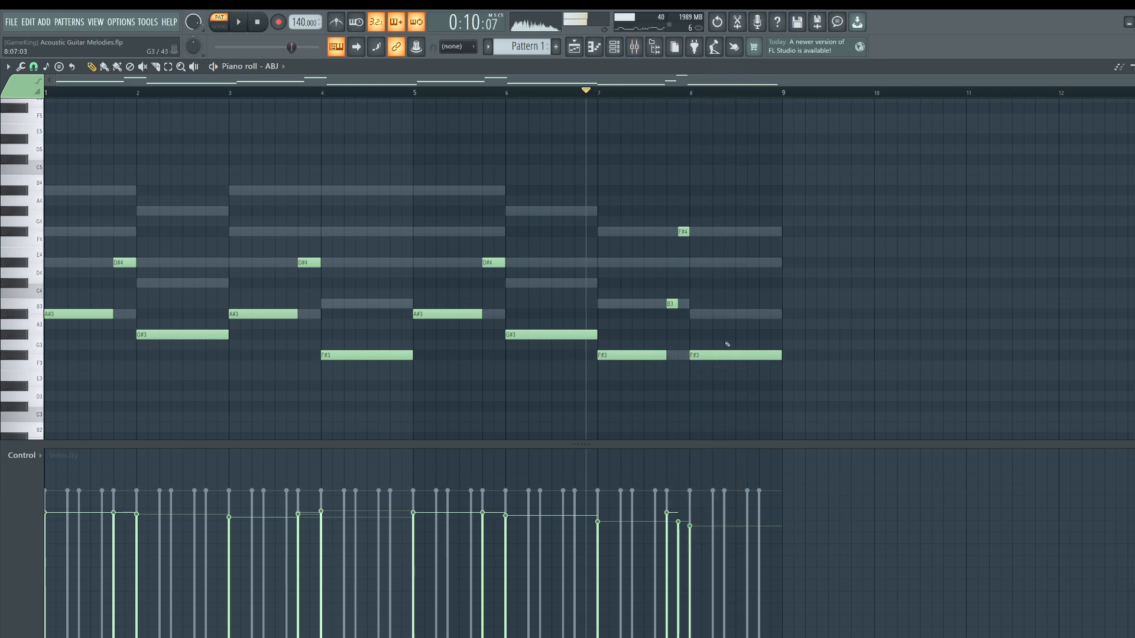
Step: Raise bar 8's F#3 to A#3 and play the ending
{"action": "key", "text": "space"}
{"action": "left_click_drag", "start_coordinate": [727, 344], "coordinate": [712, 306]}
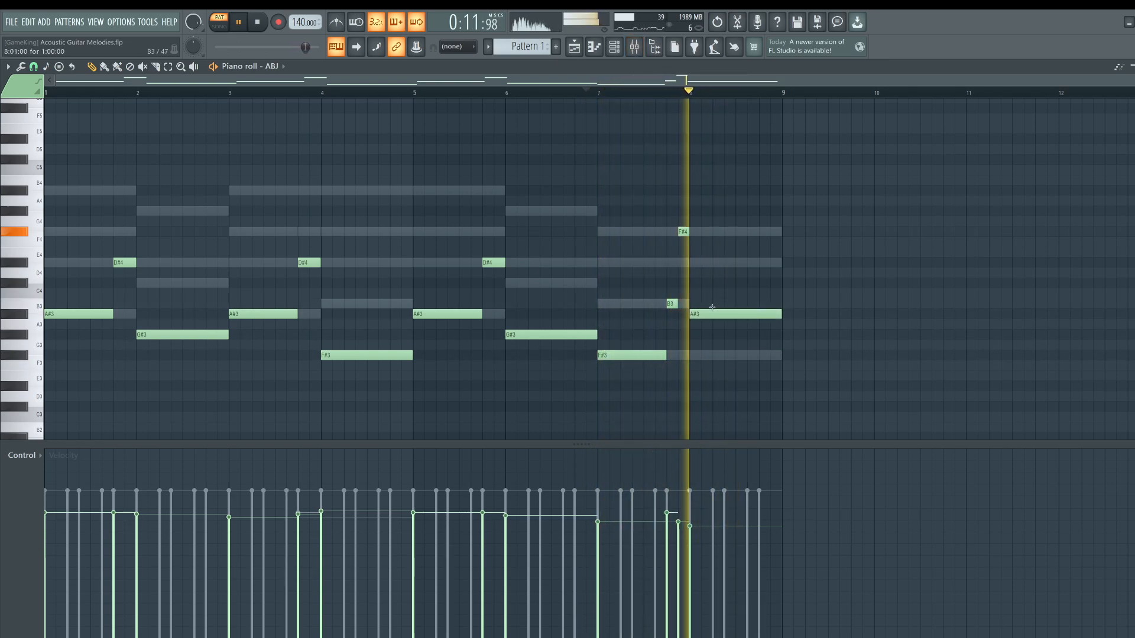
{"action": "key", "text": "space"}
Step: Add an A3 on the third beat of bar 8, trim it and the A#3 to two beats each, and play the ending
{"action": "left_click", "coordinate": [725, 333]}
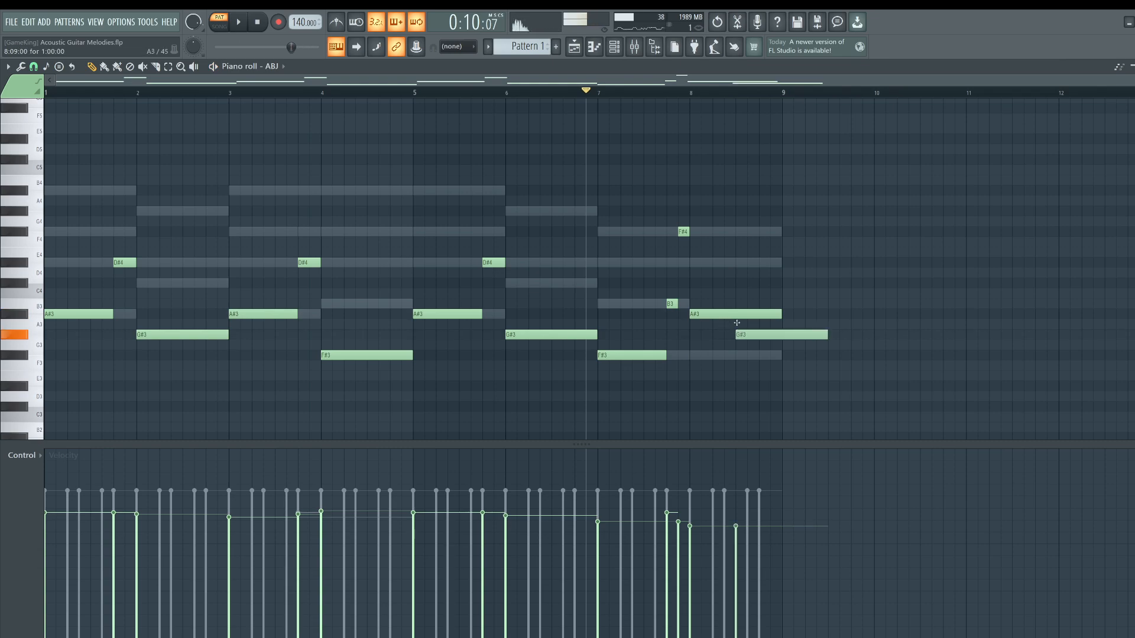
{"action": "left_click_drag", "start_coordinate": [736, 323], "coordinate": [773, 303]}
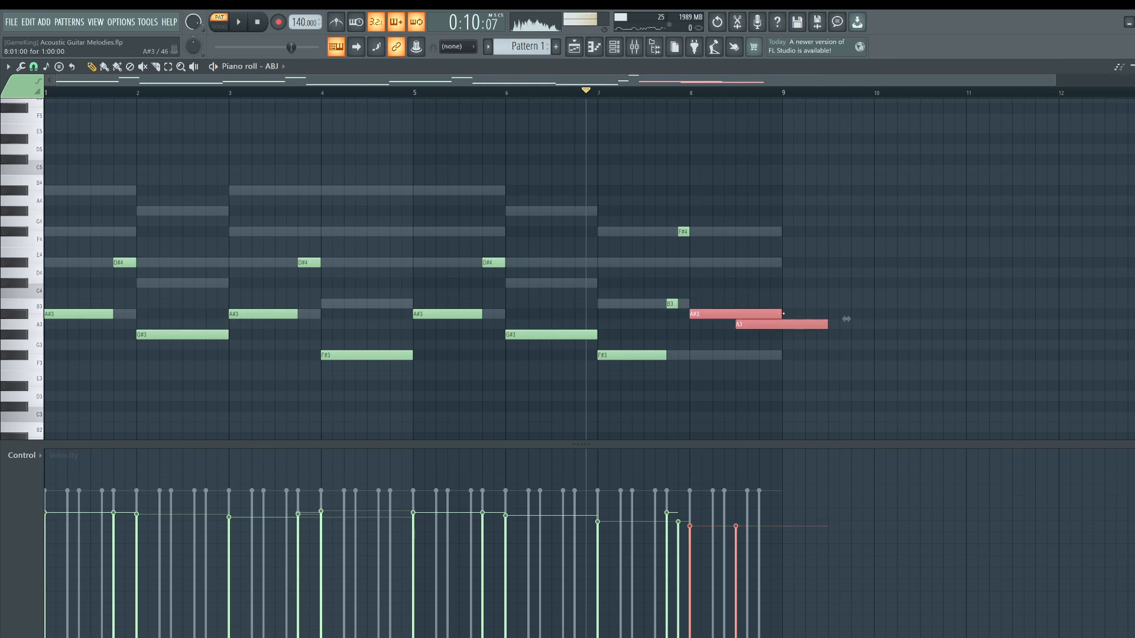
{"action": "left_click", "coordinate": [746, 348]}
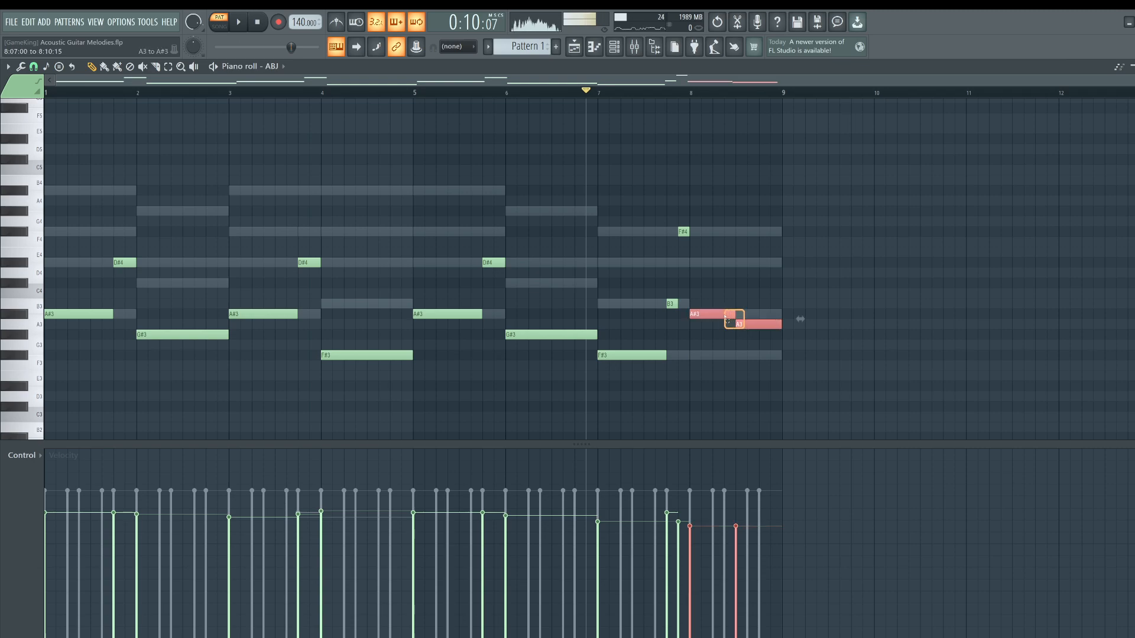
{"action": "left_click_drag", "start_coordinate": [725, 315], "coordinate": [725, 314]}
{"action": "key", "text": "space"}
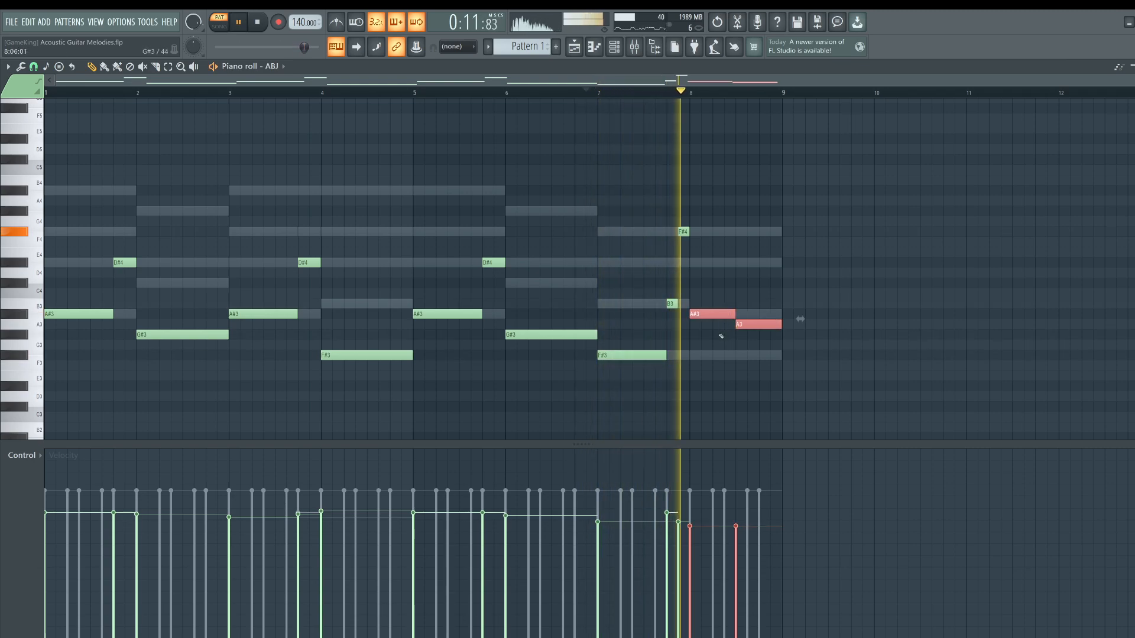
Step: Lower the second note of bar 8 to G#3 and play the ending
{"action": "key", "text": "space"}
{"action": "left_click", "coordinate": [742, 342]}
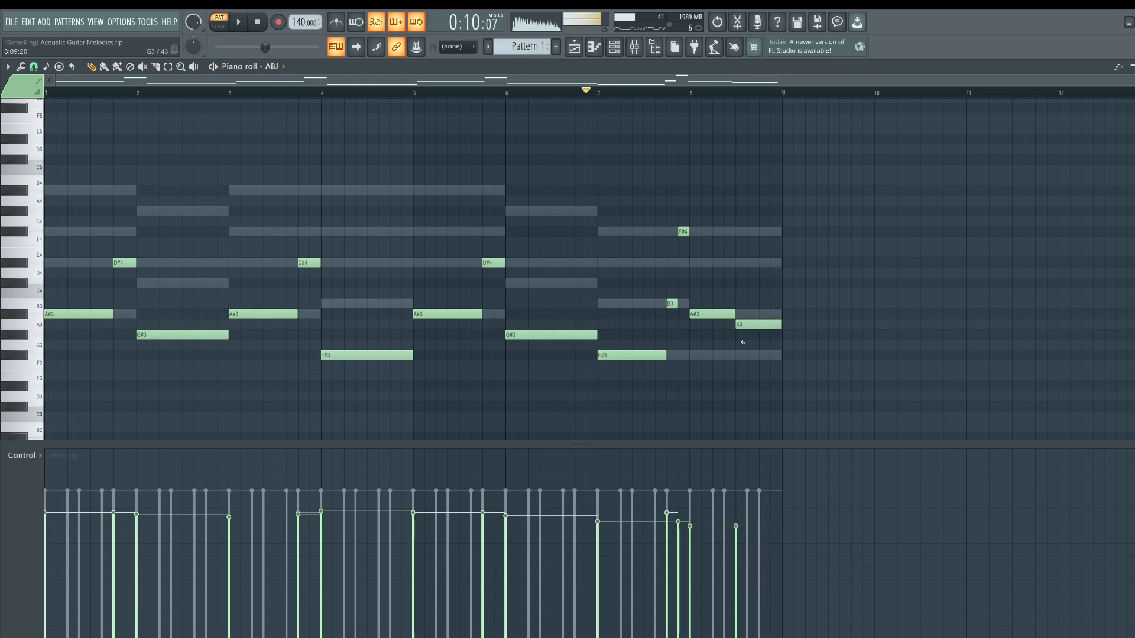
{"action": "left_click_drag", "start_coordinate": [743, 338], "coordinate": [743, 345]}
{"action": "key", "text": "space"}
{"action": "key", "text": "ctrl+space"}
Step: Try a one-beat A3 between bar 8's A#3 and G#3, then remove it and restore the A#3 to two beats
{"action": "left_click_drag", "start_coordinate": [725, 303], "coordinate": [740, 338]}
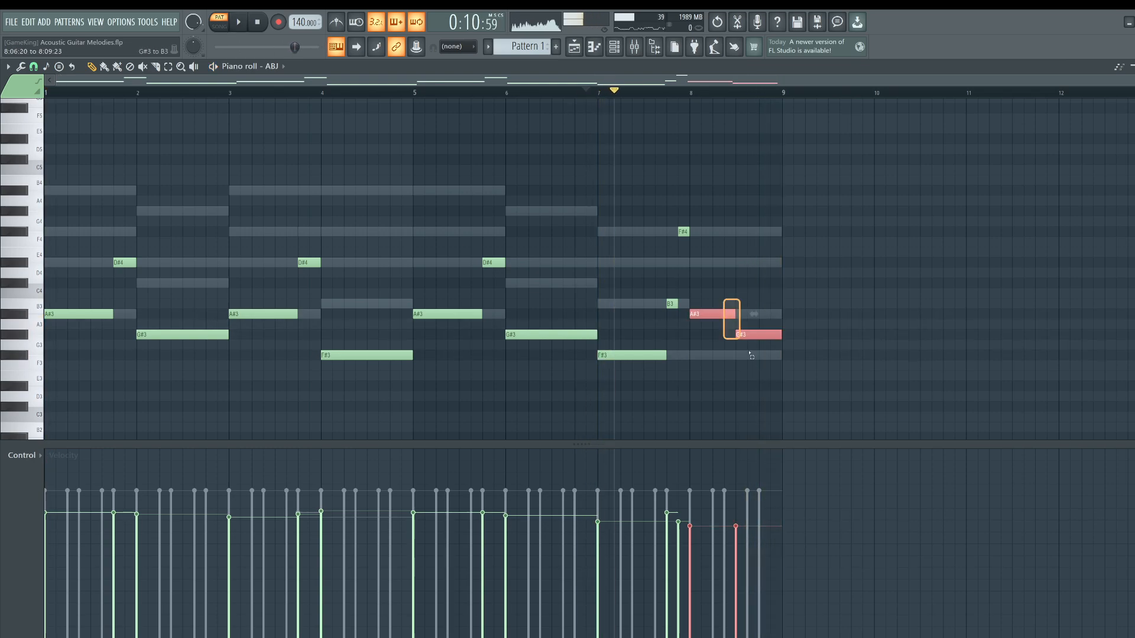
{"action": "left_click", "coordinate": [739, 367]}
{"action": "key", "text": "space"}
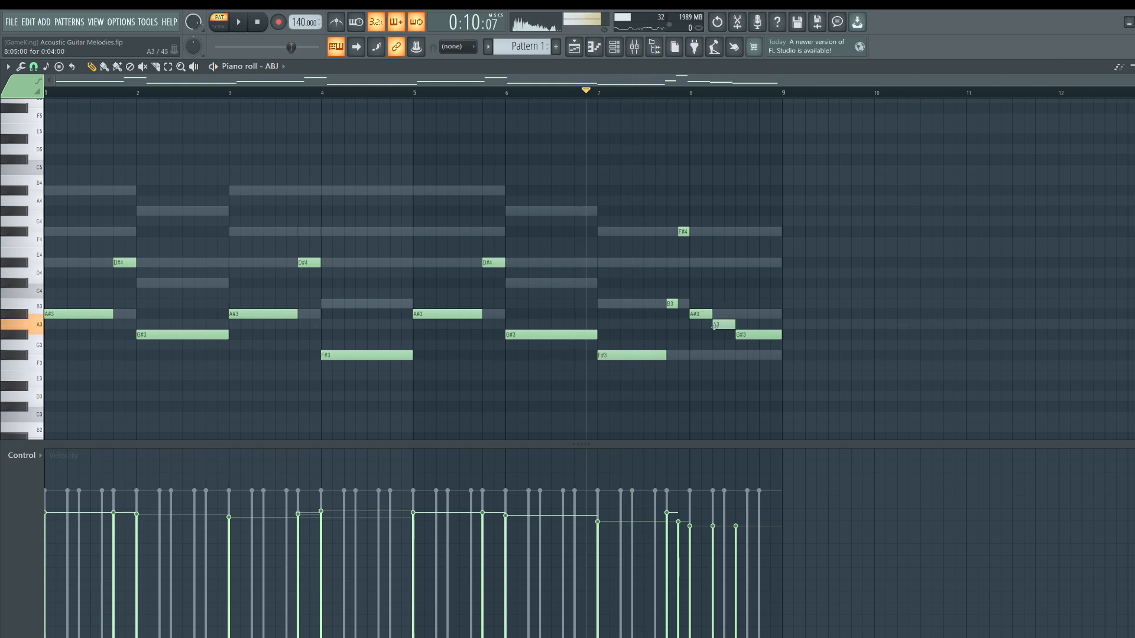
{"action": "key", "text": "space"}
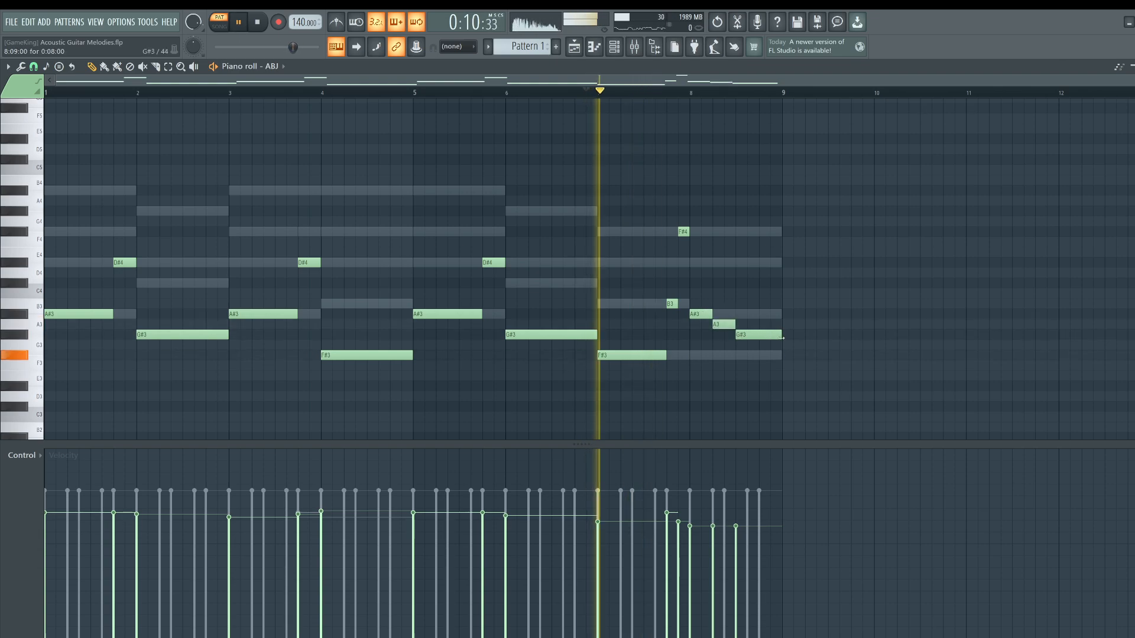
{"action": "key", "text": "space"}
{"action": "right_click", "coordinate": [723, 324]}
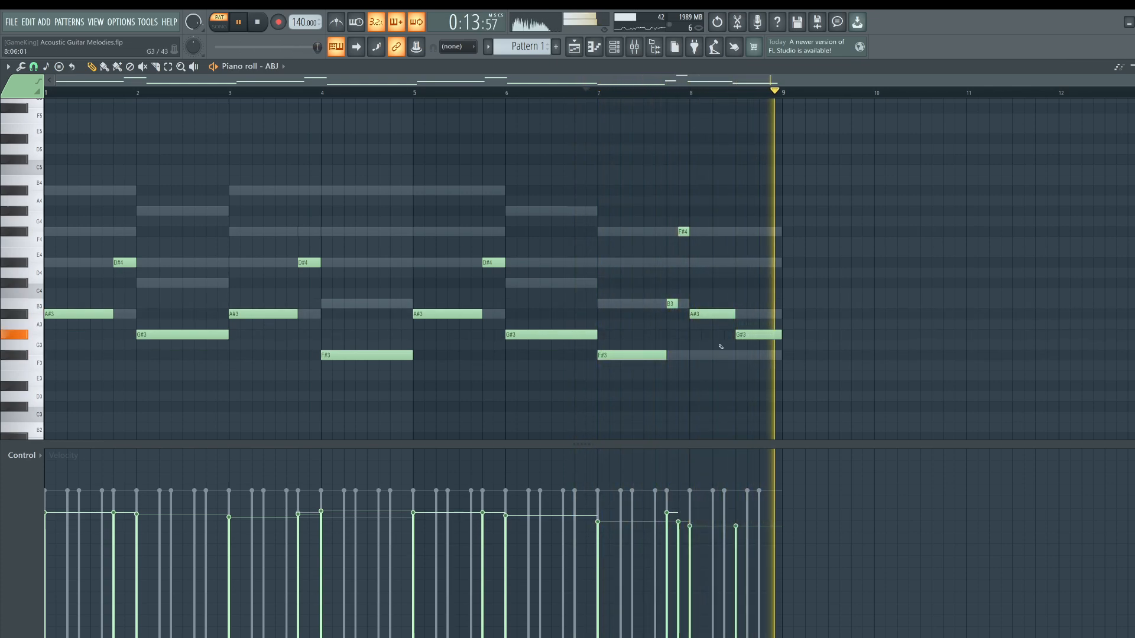
Step: Try raising the opening A#3 of bar 1 to D#4 and play the pattern
{"action": "key", "text": "space"}
{"action": "left_click_drag", "start_coordinate": [42, 307], "coordinate": [78, 318]}
{"action": "left_click", "coordinate": [78, 319], "text": "ctrl"}
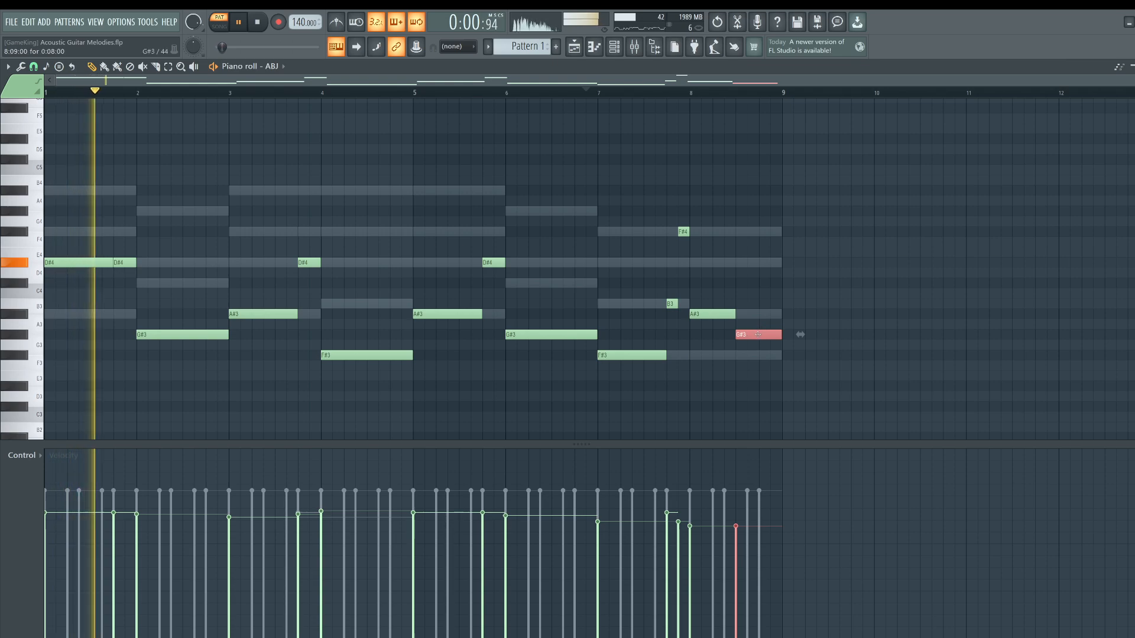
Step: Raise the last note of bar 8 to F4, return bar 1's opening note to A#3, and play the ending
{"action": "key", "text": "space"}
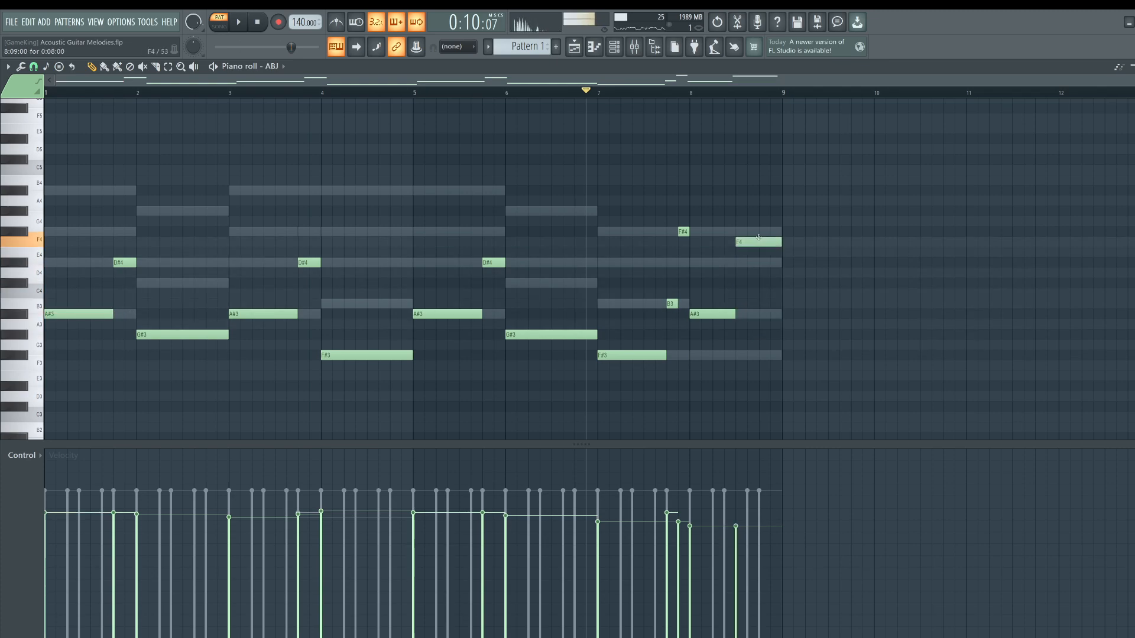
{"action": "key", "text": "space"}
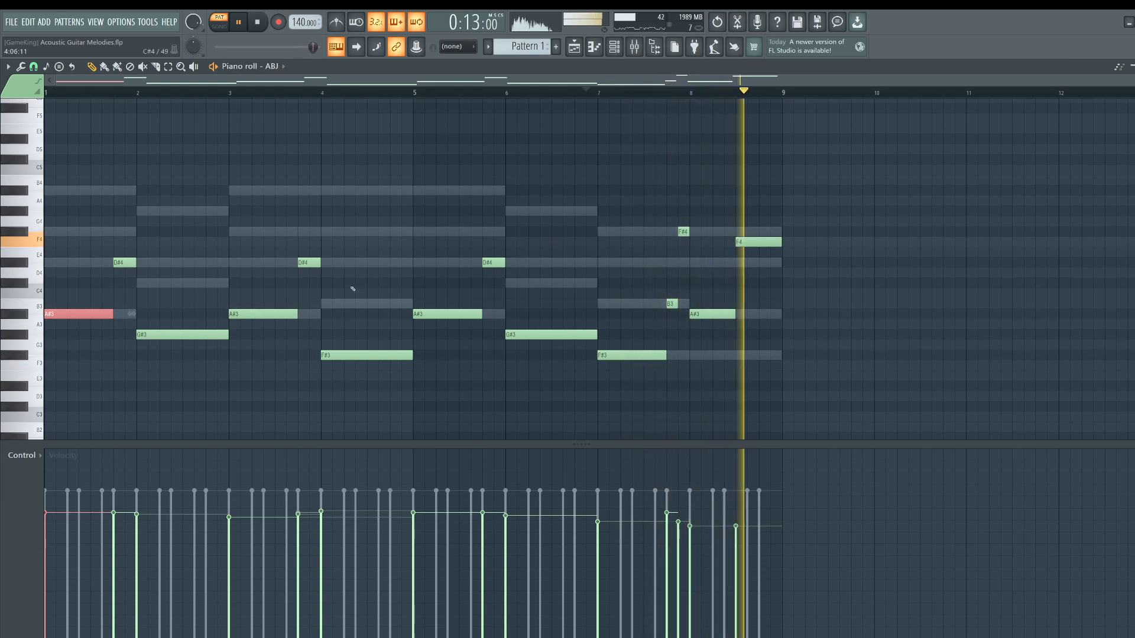
{"action": "key", "text": "space"}
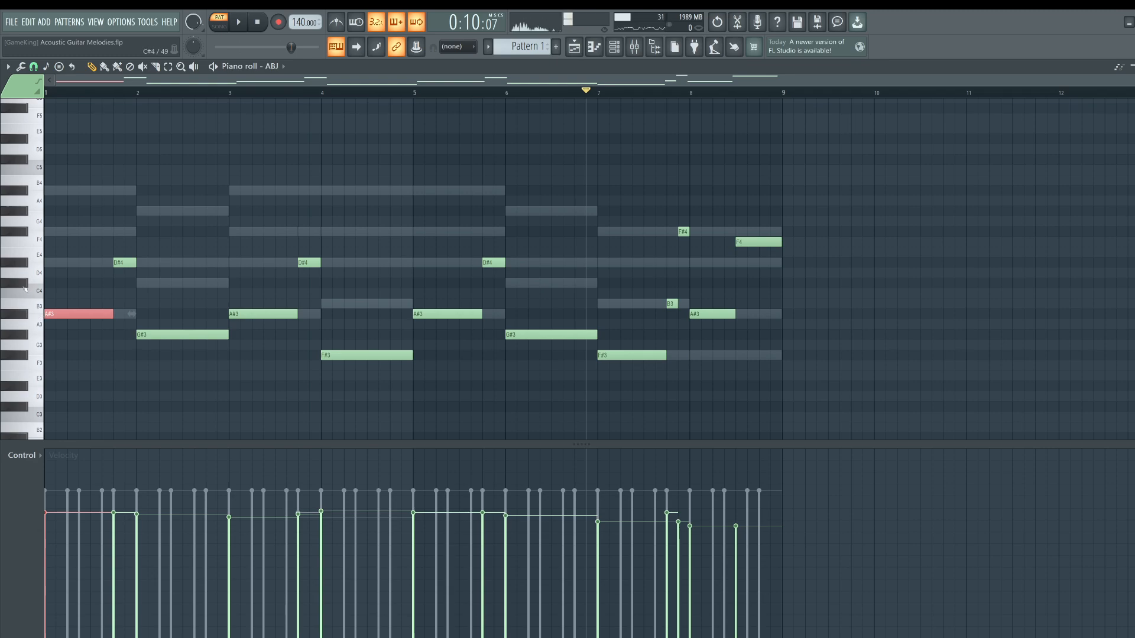
Step: Raise bar 1's opening note to D#4 in the ABJ melody and play the pattern
{"action": "key", "text": "space"}
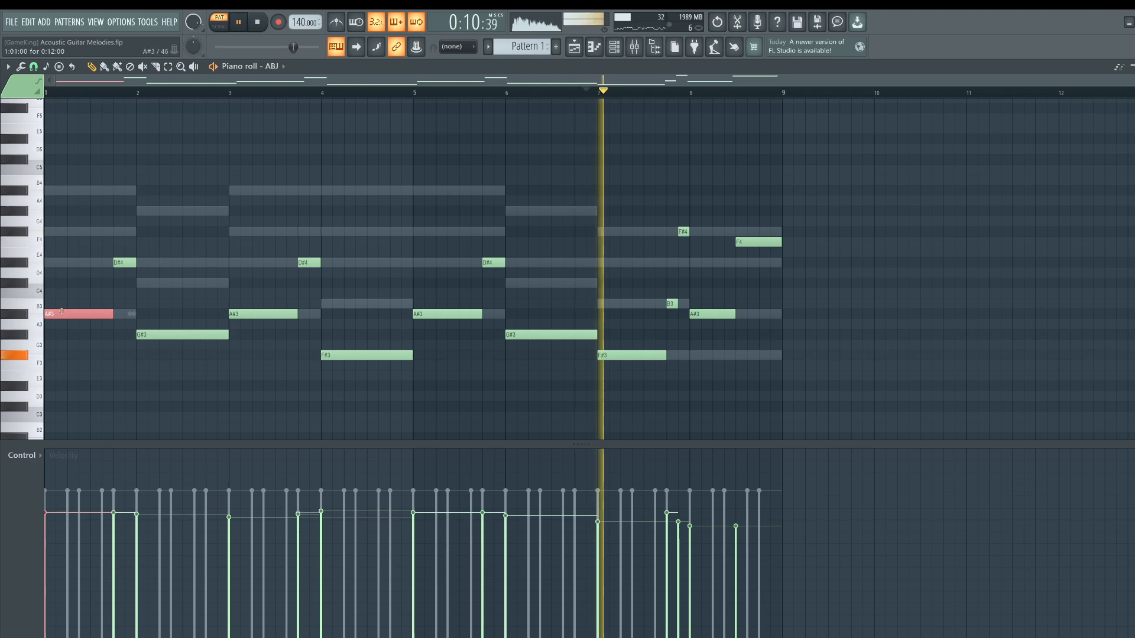
{"action": "left_click", "coordinate": [765, 241]}
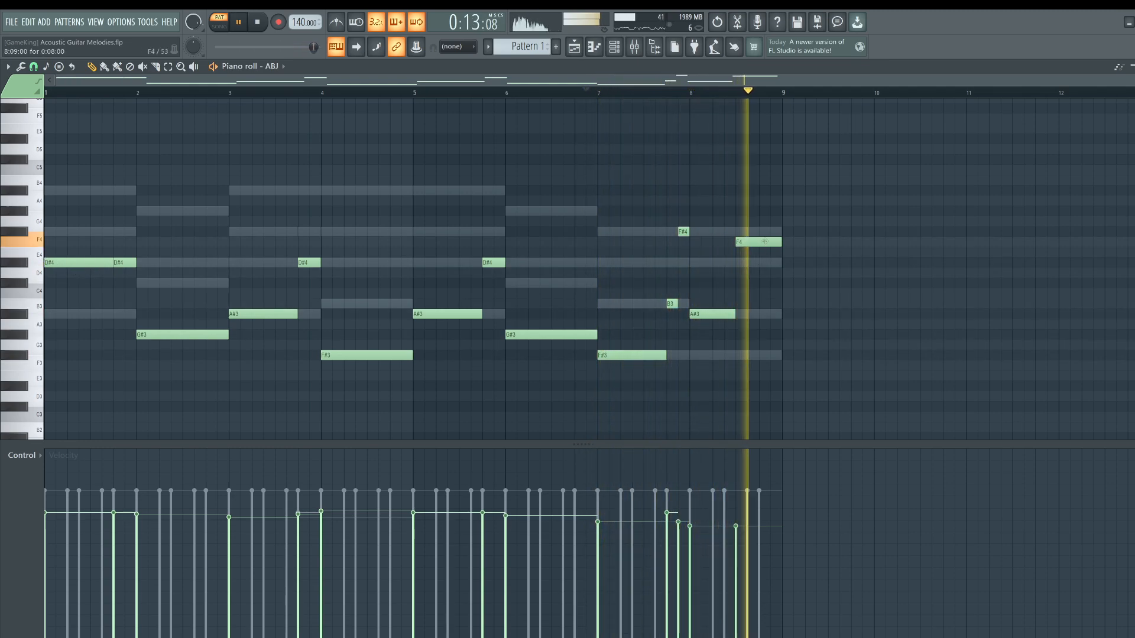
{"action": "key", "text": "space"}
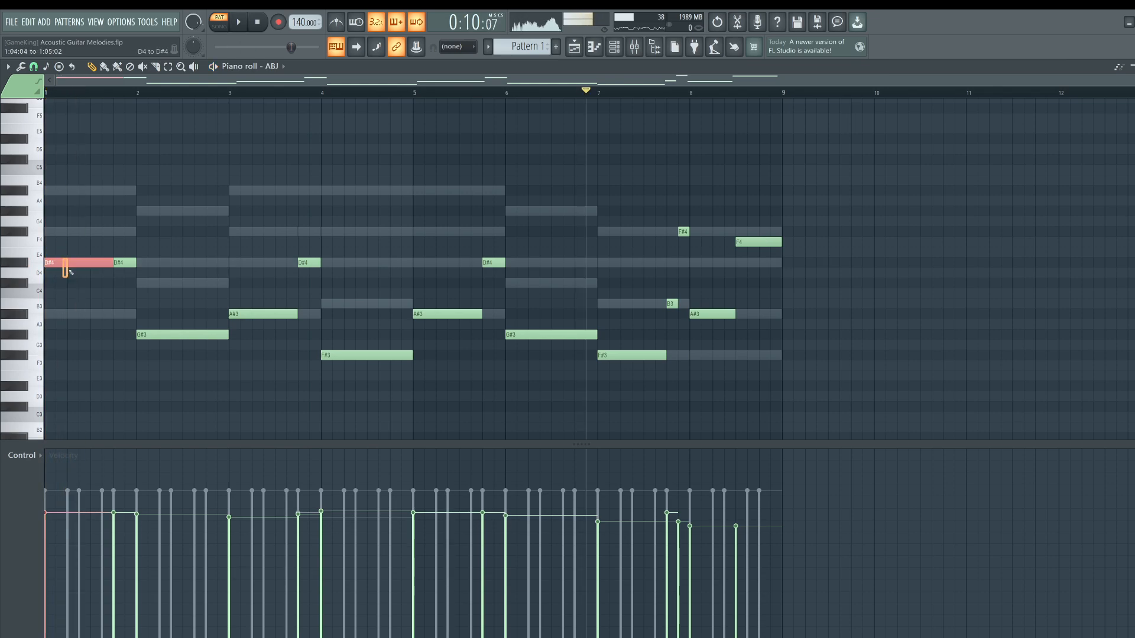
{"action": "key", "text": "space"}
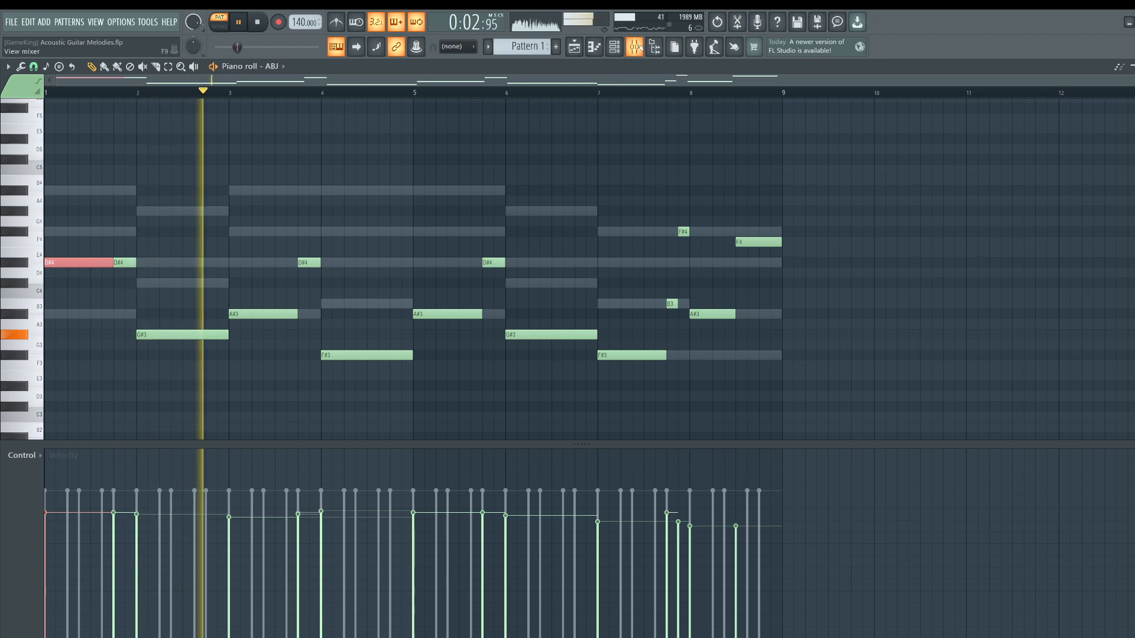
Step: Check the channel rack and the mixer tracks while the pattern plays
{"action": "key", "text": "F9"}
{"action": "key", "text": "F9"}
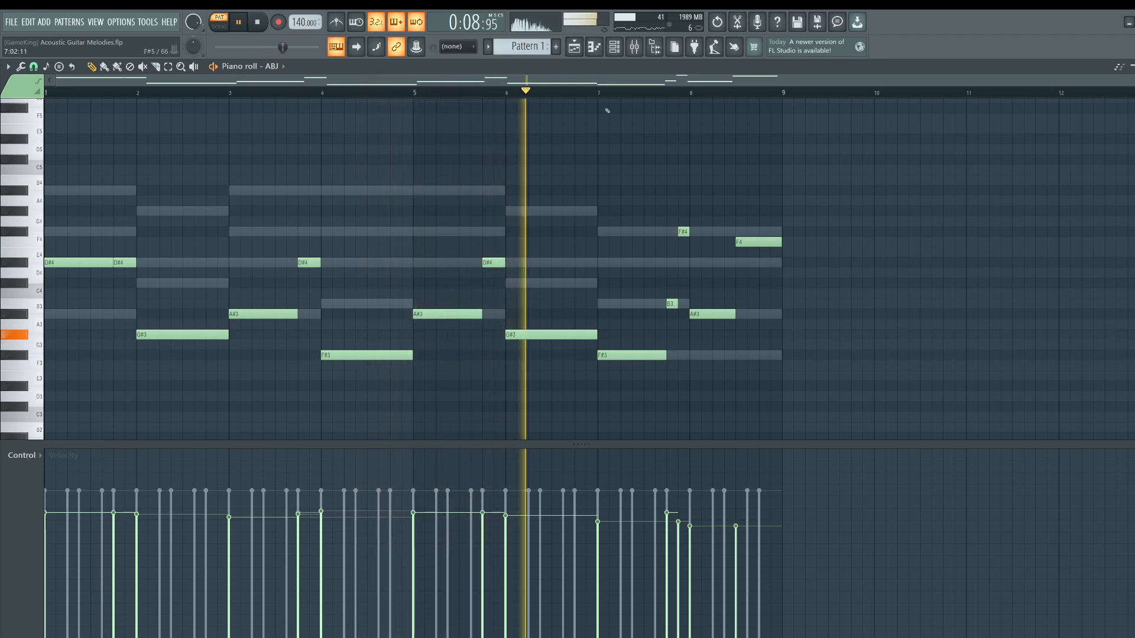
{"action": "left_click", "coordinate": [615, 48]}
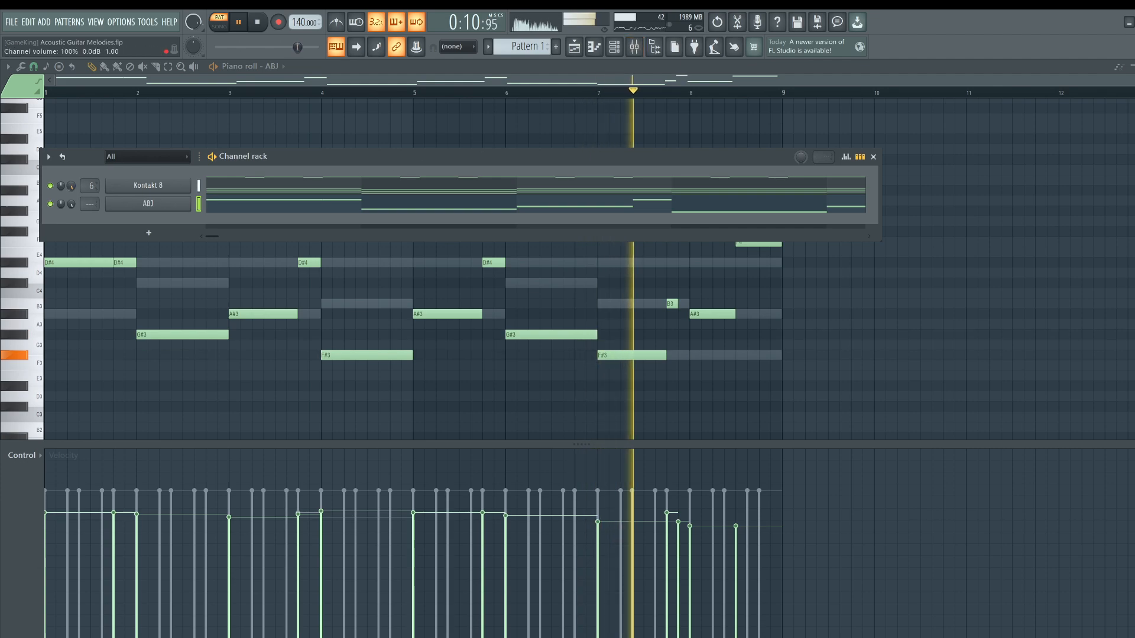
{"action": "key", "text": "F9"}
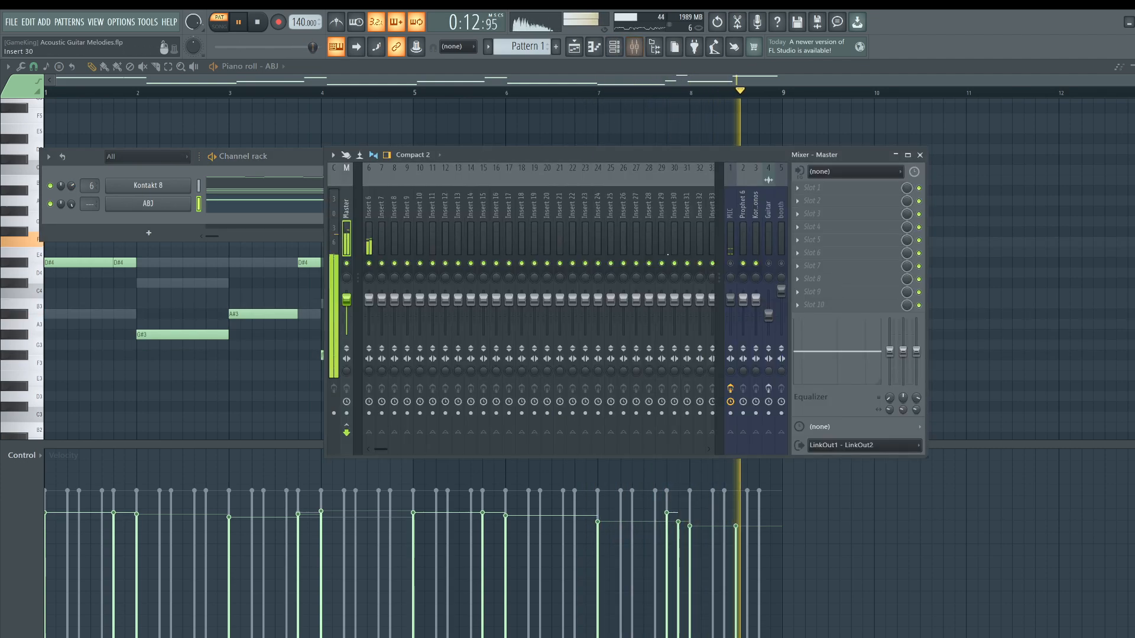
{"action": "left_click", "coordinate": [932, 271]}
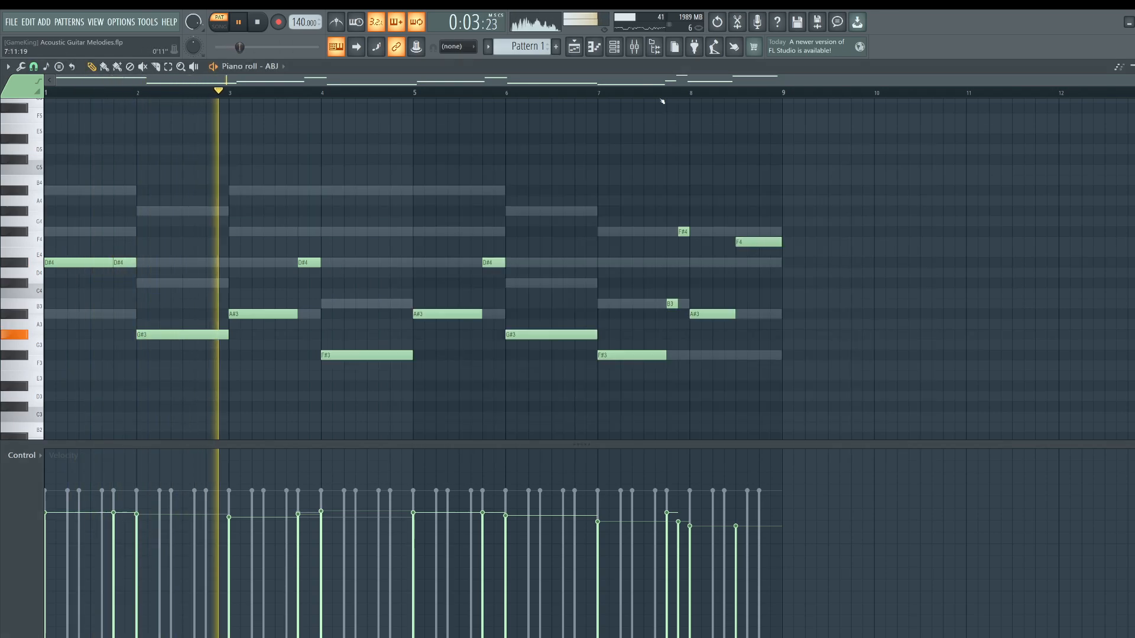
Step: View the ABJ channel's Ample Bass J instrument and the mixer during playback
{"action": "left_click", "coordinate": [614, 46]}
{"action": "left_click", "coordinate": [148, 204]}
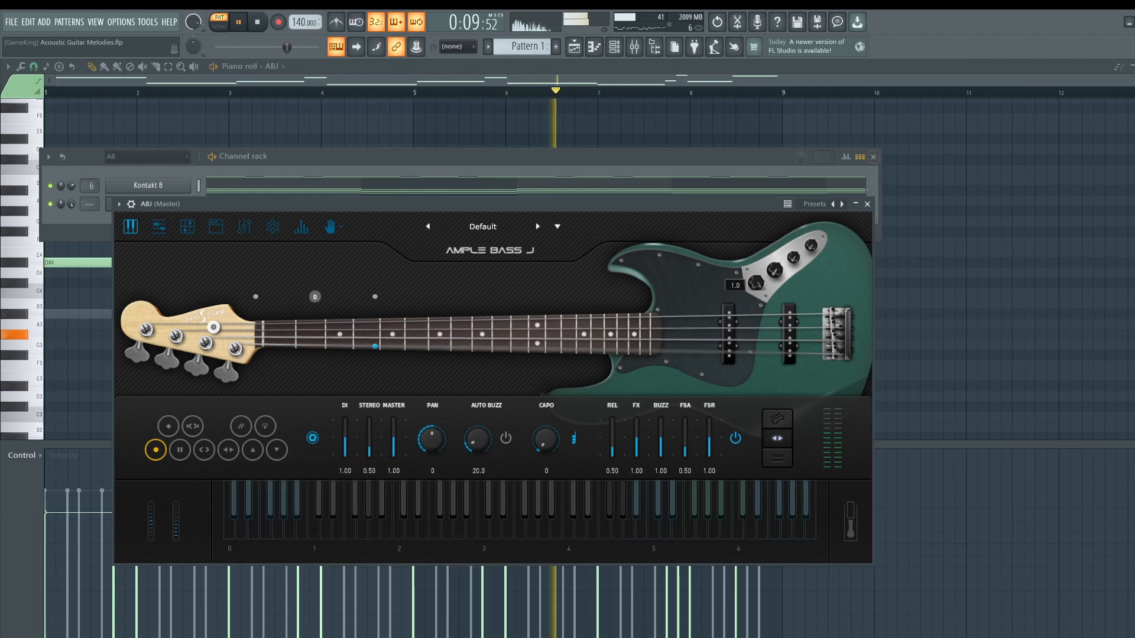
{"action": "left_click", "coordinate": [868, 204]}
{"action": "left_click", "coordinate": [634, 47]}
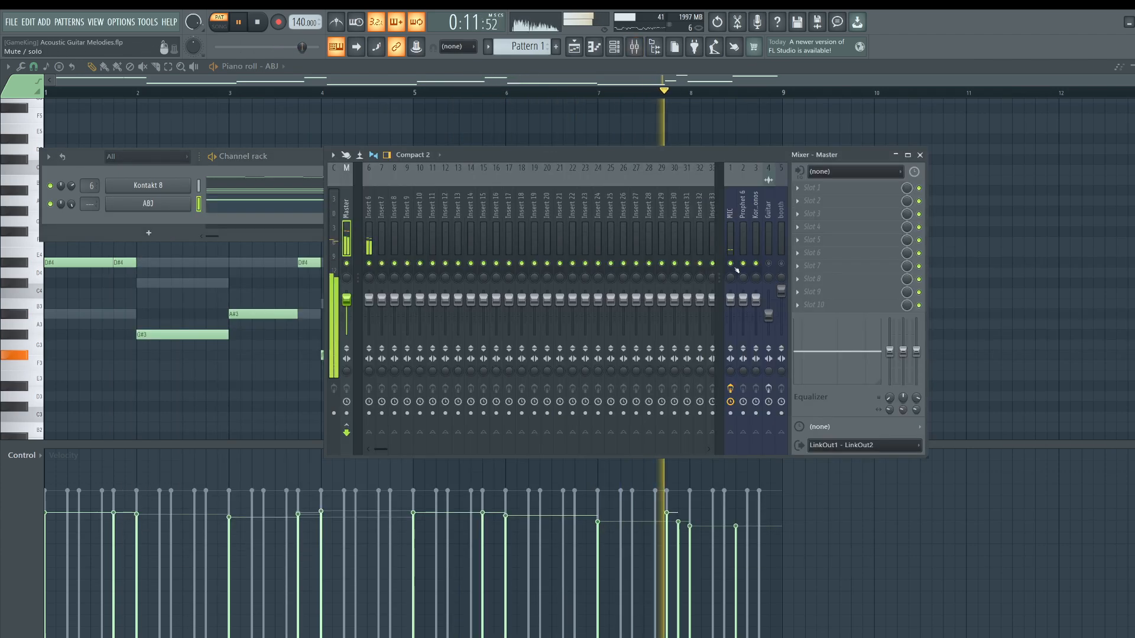
{"action": "right_click", "coordinate": [1023, 272]}
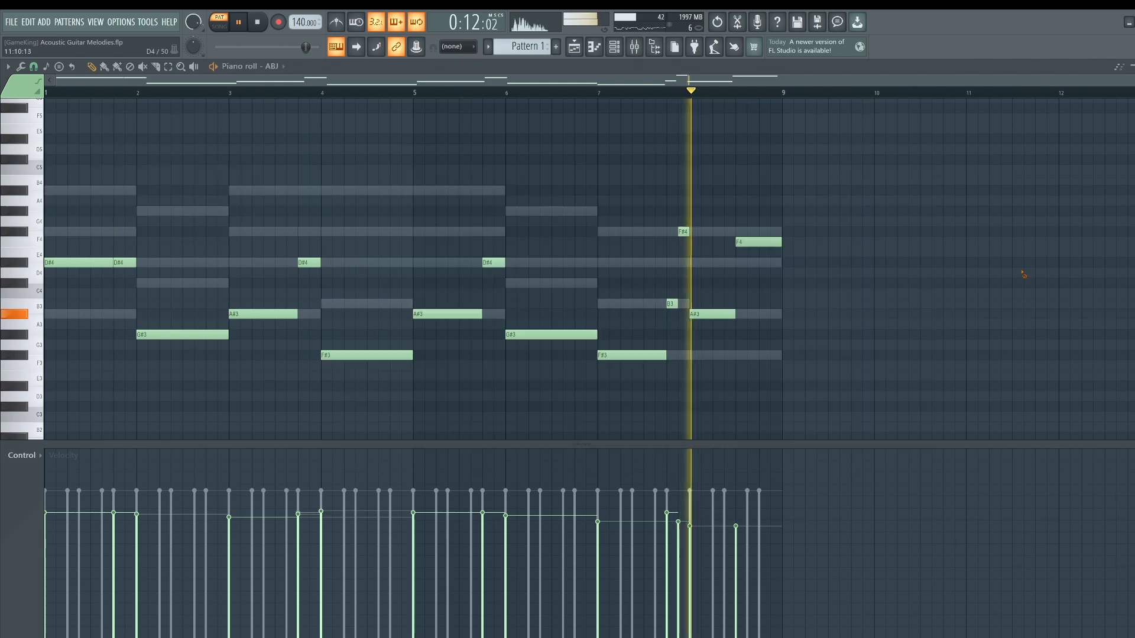
Step: Adjust the Kontakt 8 channel's volume, check the mixer and stop playback
{"action": "left_click", "coordinate": [614, 46]}
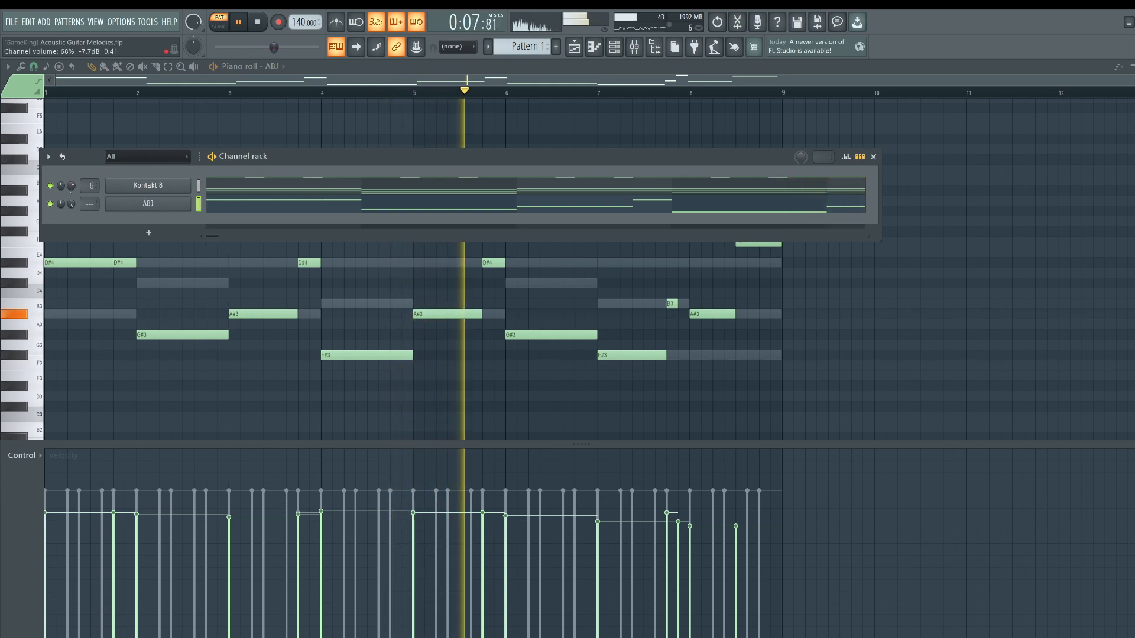
{"action": "left_click_drag", "start_coordinate": [71, 186], "coordinate": [71, 171]}
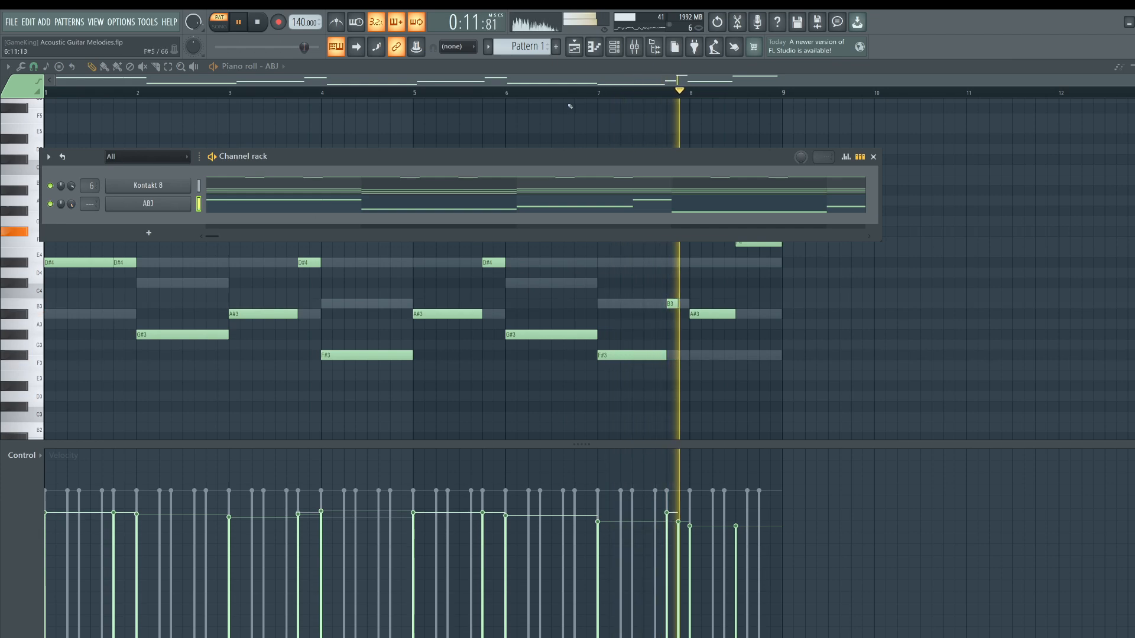
{"action": "key", "text": "F9"}
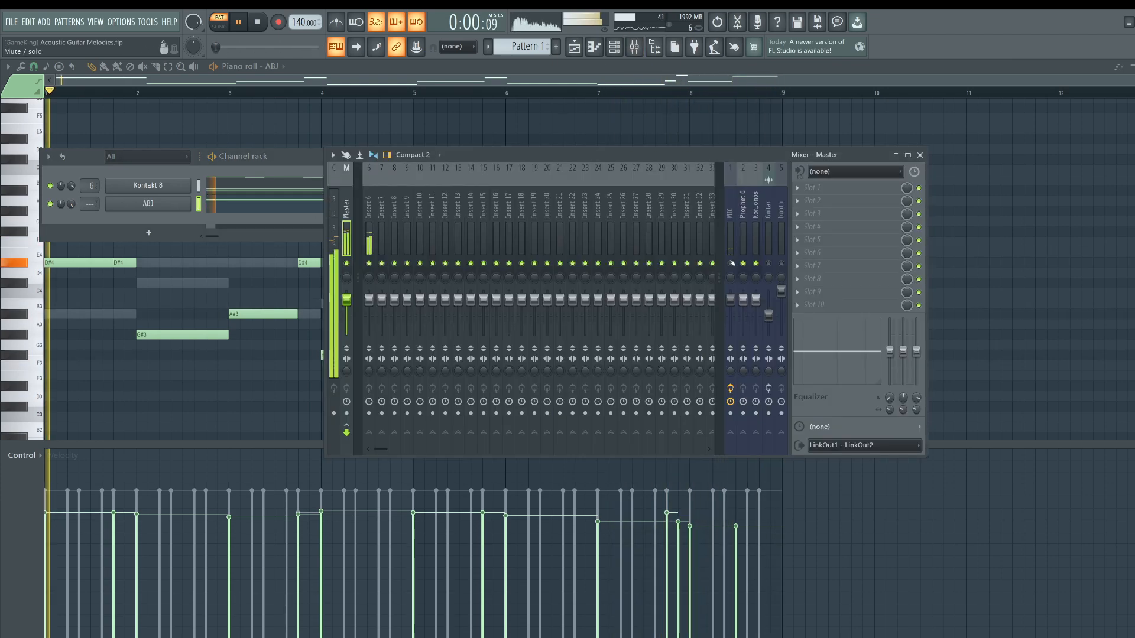
{"action": "key", "text": "space"}
{"action": "right_click", "coordinate": [947, 274]}
Step: Try the whole ABJ melody one octave lower during playback and return it to its original octave
{"action": "left_click_drag", "start_coordinate": [893, 211], "coordinate": [10, 356]}
{"action": "key", "text": "ctrl+Down"}
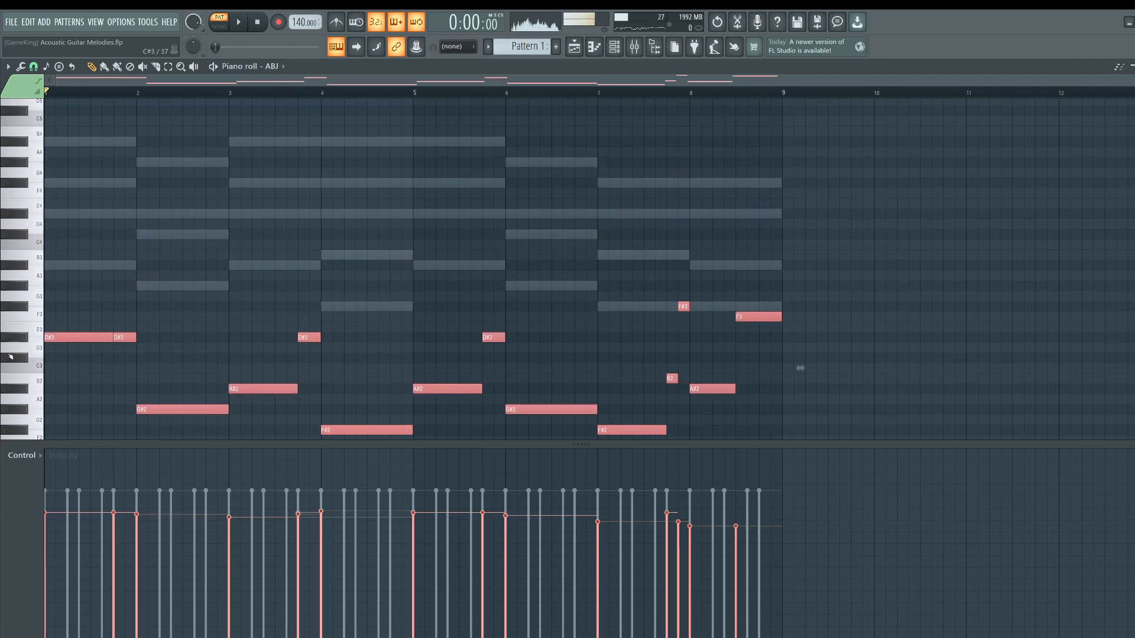
{"action": "key", "text": "space"}
{"action": "key", "text": "F9"}
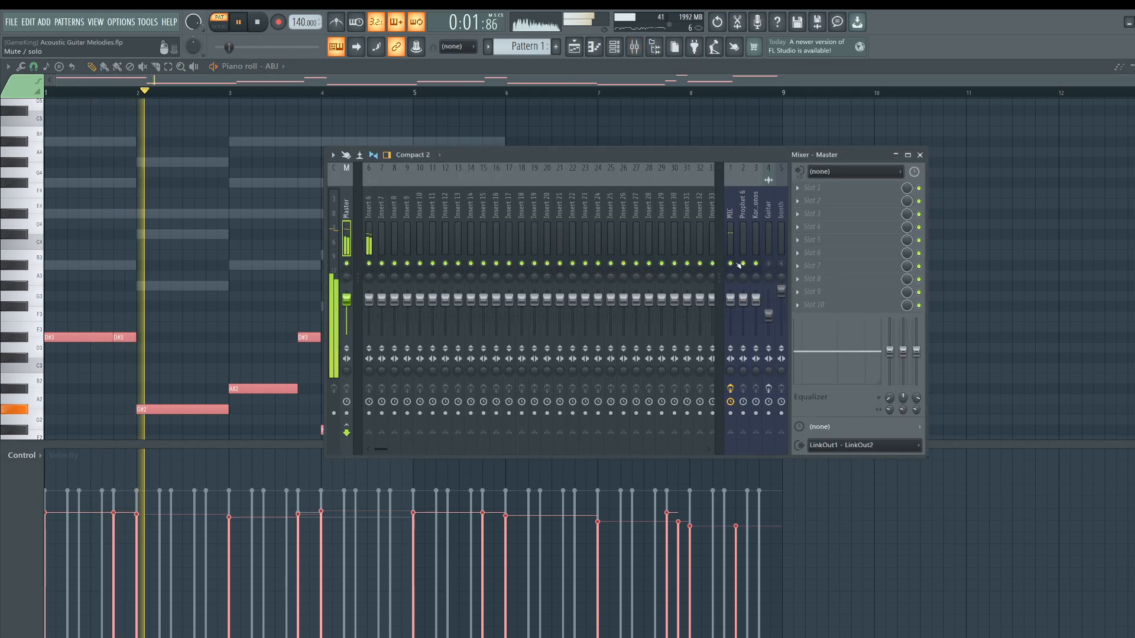
{"action": "left_click", "coordinate": [221, 343]}
{"action": "key", "text": "space"}
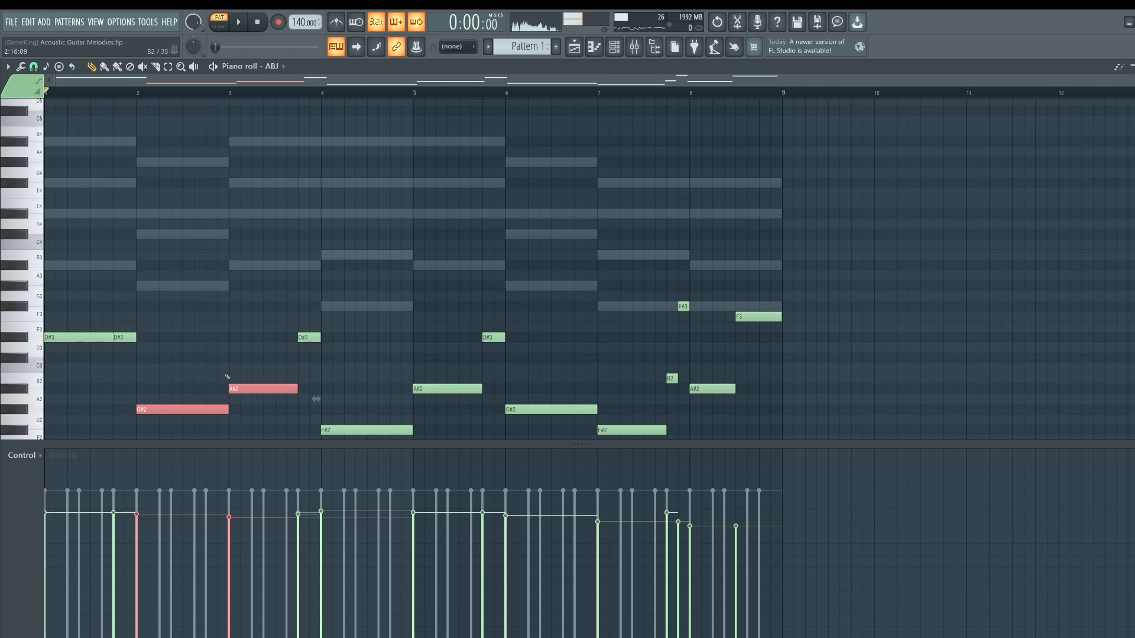
{"action": "scroll", "coordinate": [227, 376], "scroll_direction": "down", "scroll_amount": 3}
{"action": "left_click_drag", "start_coordinate": [856, 394], "coordinate": [37, 91]}
{"action": "key", "text": "ctrl+Up"}
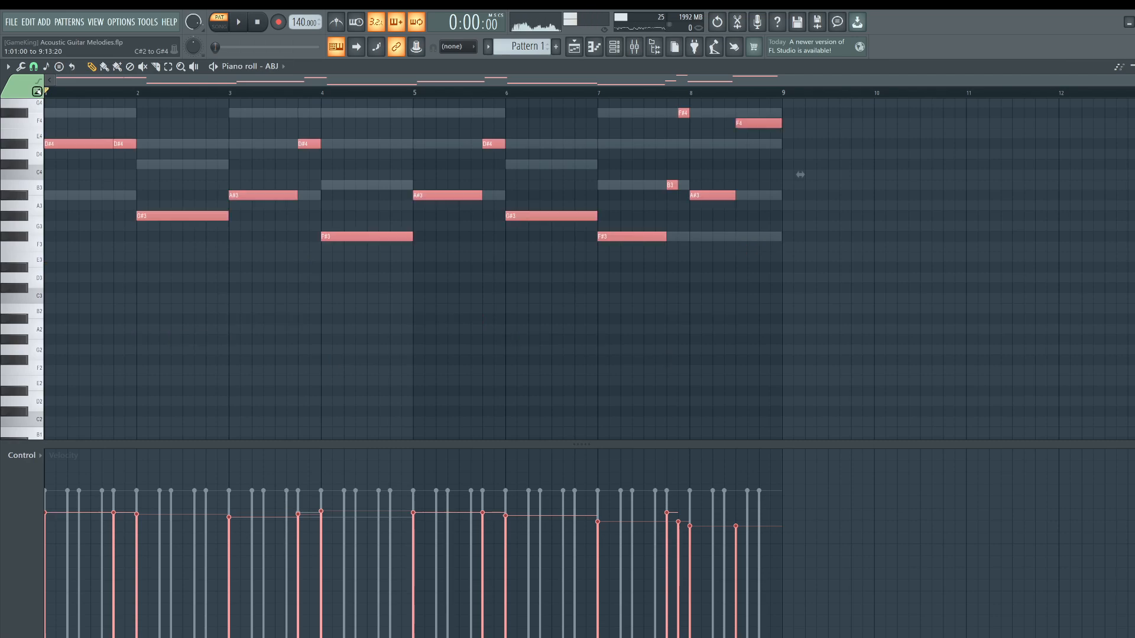
Step: Add a three-beat C2 note at the start of bar 1 and play the pattern
{"action": "scroll", "coordinate": [70, 177], "scroll_direction": "down", "scroll_amount": 2}
{"action": "left_click", "coordinate": [52, 328]}
{"action": "key", "text": "space"}
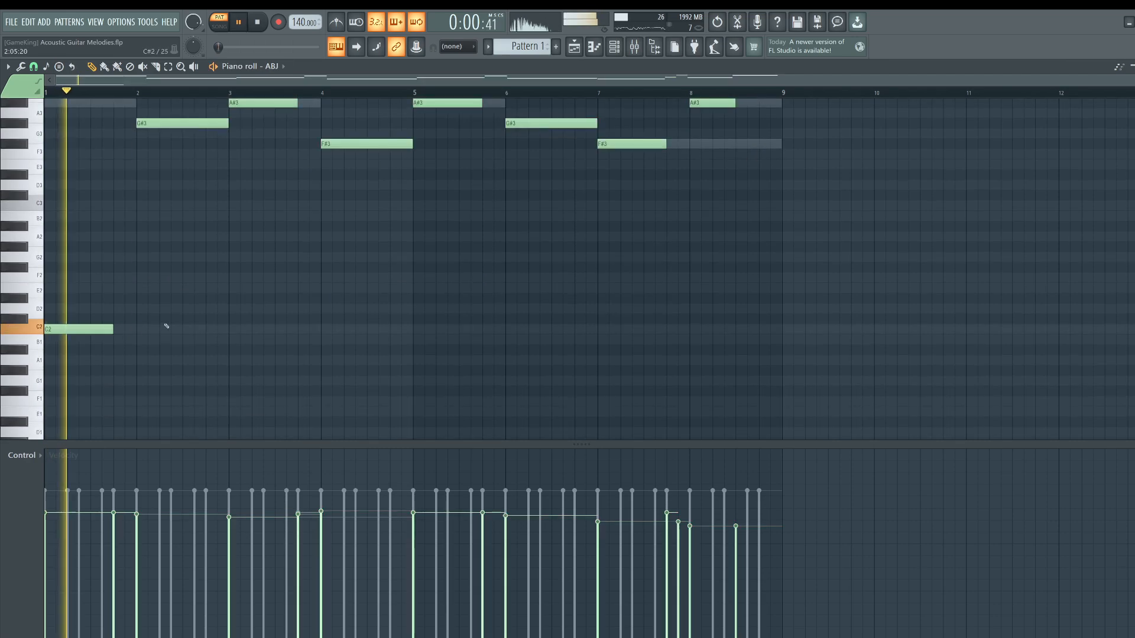
{"action": "scroll", "coordinate": [248, 351], "scroll_direction": "up", "scroll_amount": 3}
{"action": "key", "text": "space"}
{"action": "left_click_drag", "start_coordinate": [771, 343], "coordinate": [47, 144]}
{"action": "left_click", "coordinate": [226, 168]}
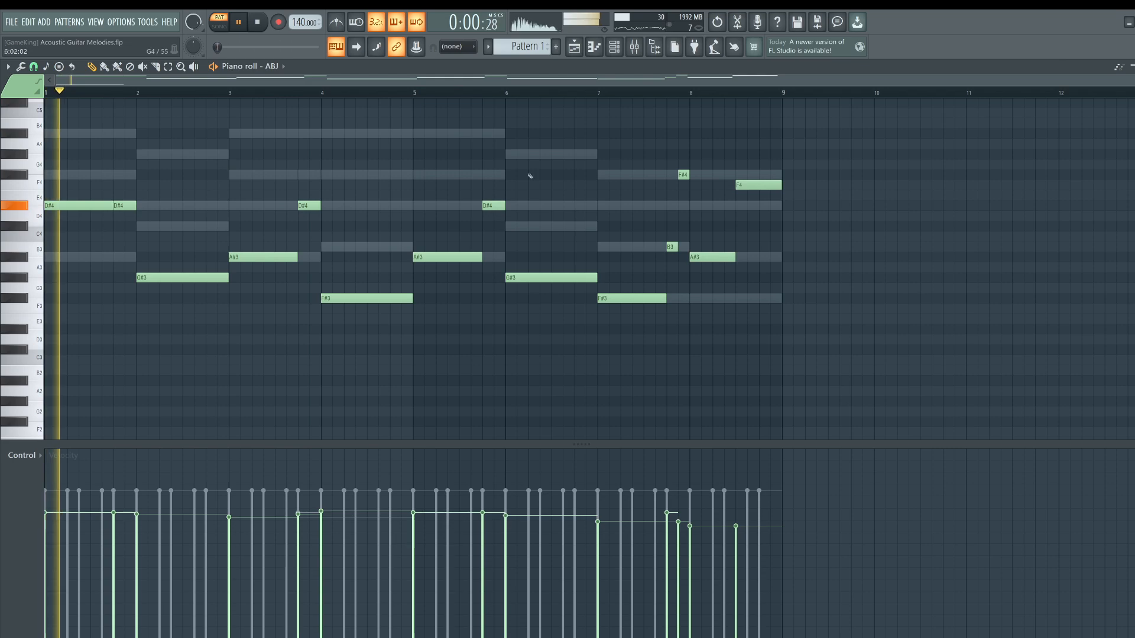
Step: Listen to the melody from the start while viewing the mixer and channel rack, and stop playback
{"action": "key", "text": "F9"}
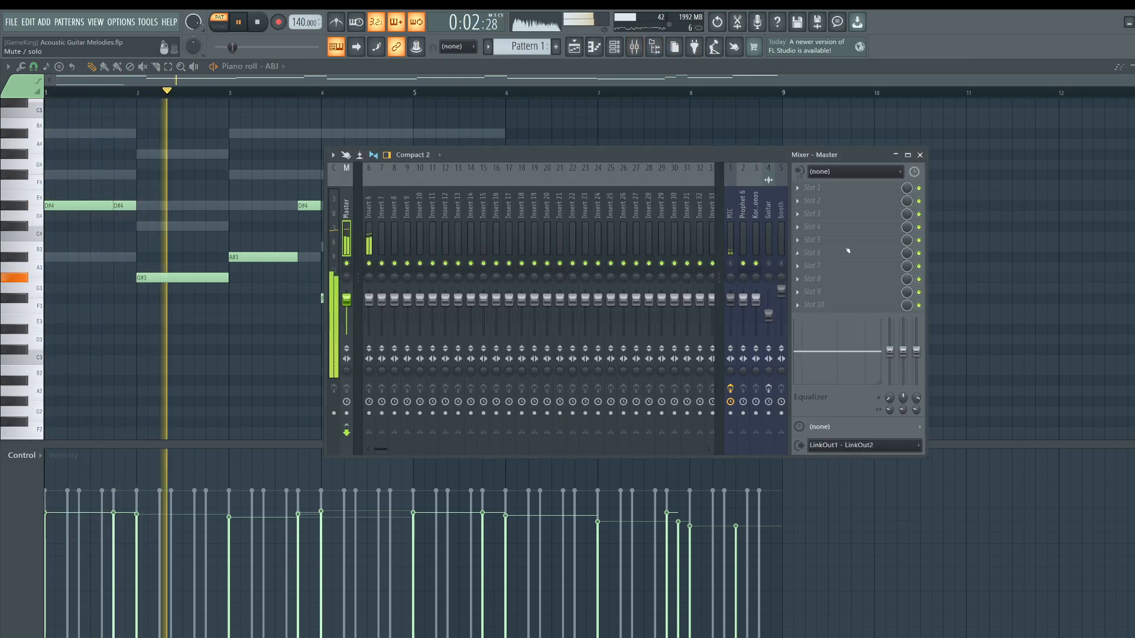
{"action": "key", "text": "F9"}
{"action": "key", "text": "F6"}
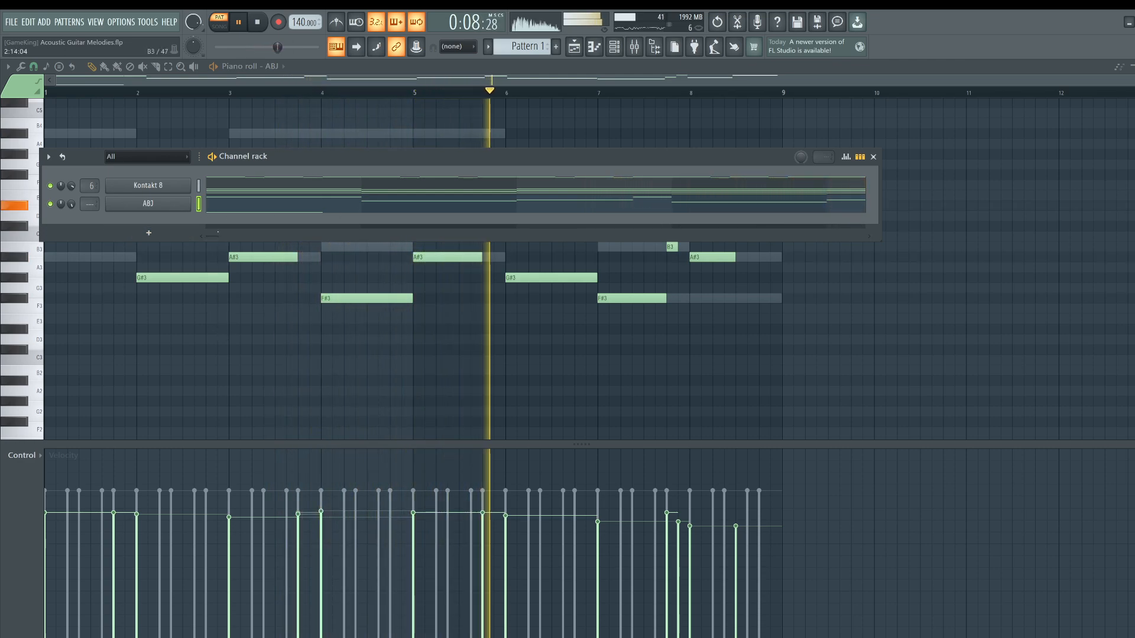
{"action": "key", "text": "F6"}
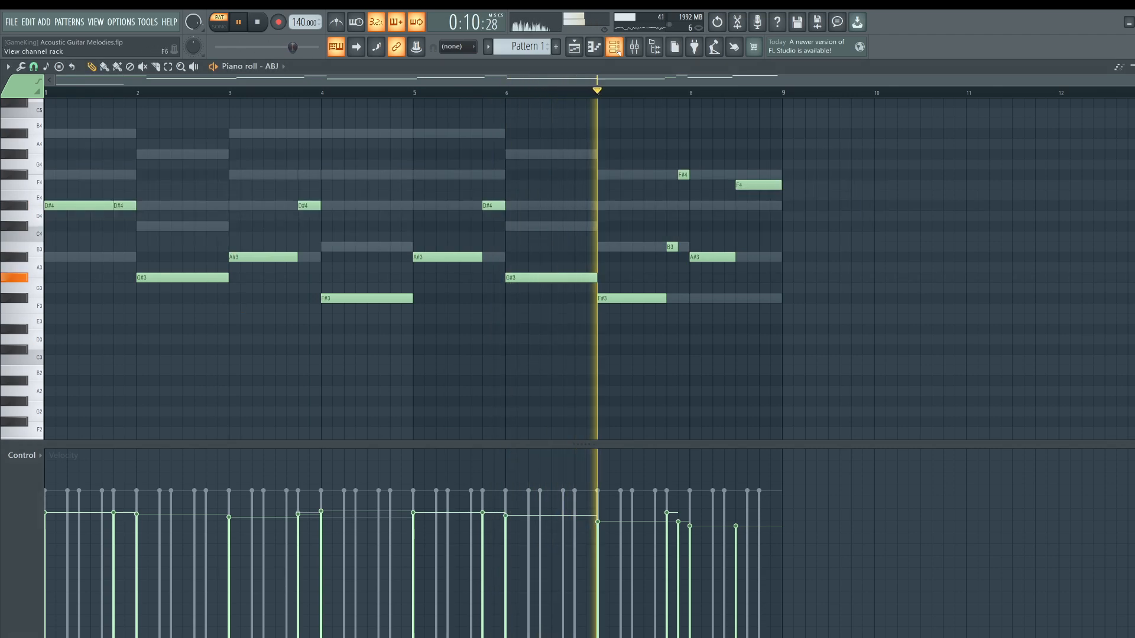
{"action": "left_click", "coordinate": [618, 52]}
{"action": "left_click", "coordinate": [634, 48]}
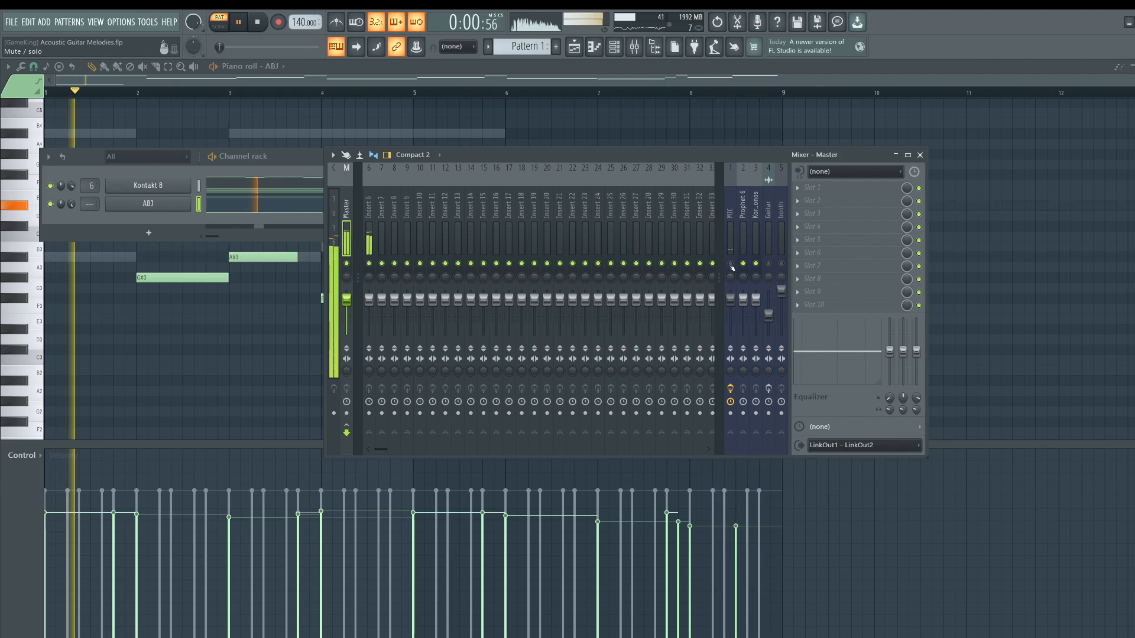
{"action": "key", "text": "space"}
{"action": "right_click", "coordinate": [1036, 255]}
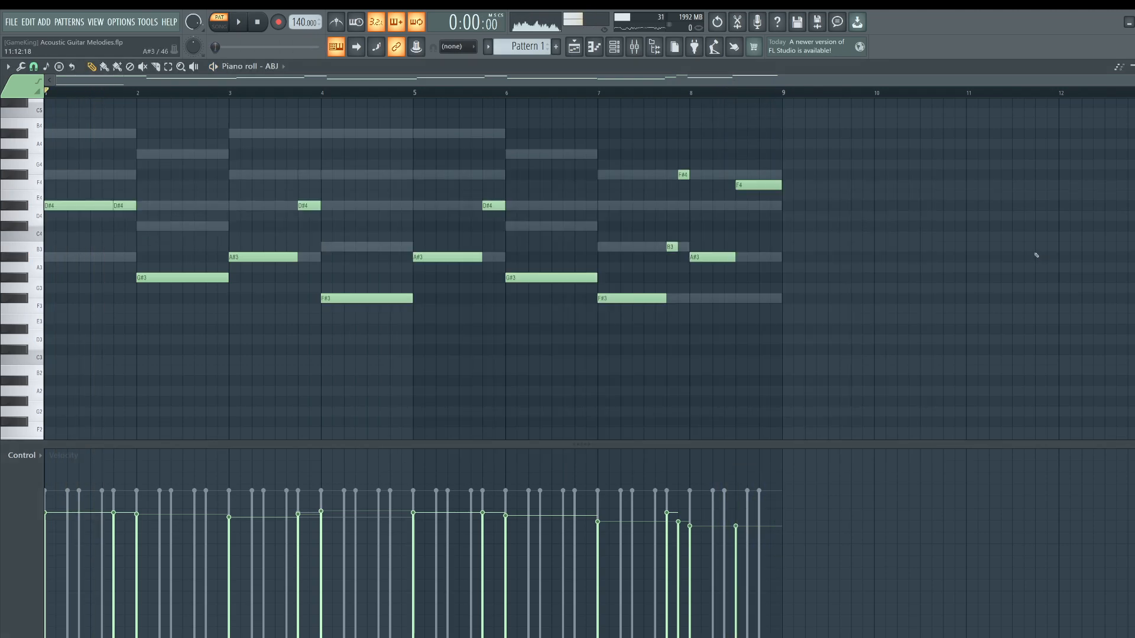